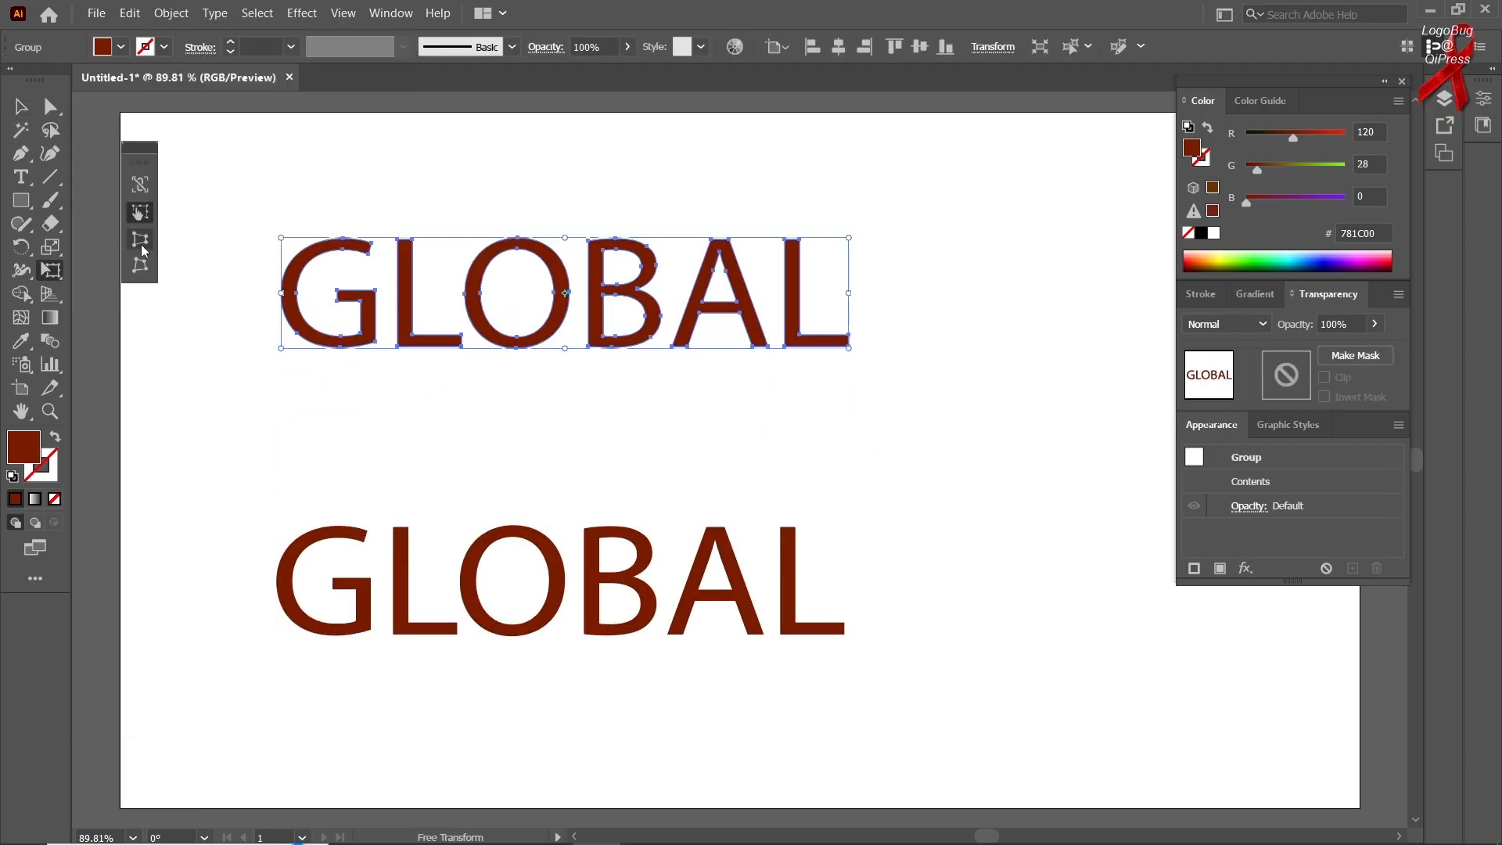
left_click_drag(281, 348, 289, 336)
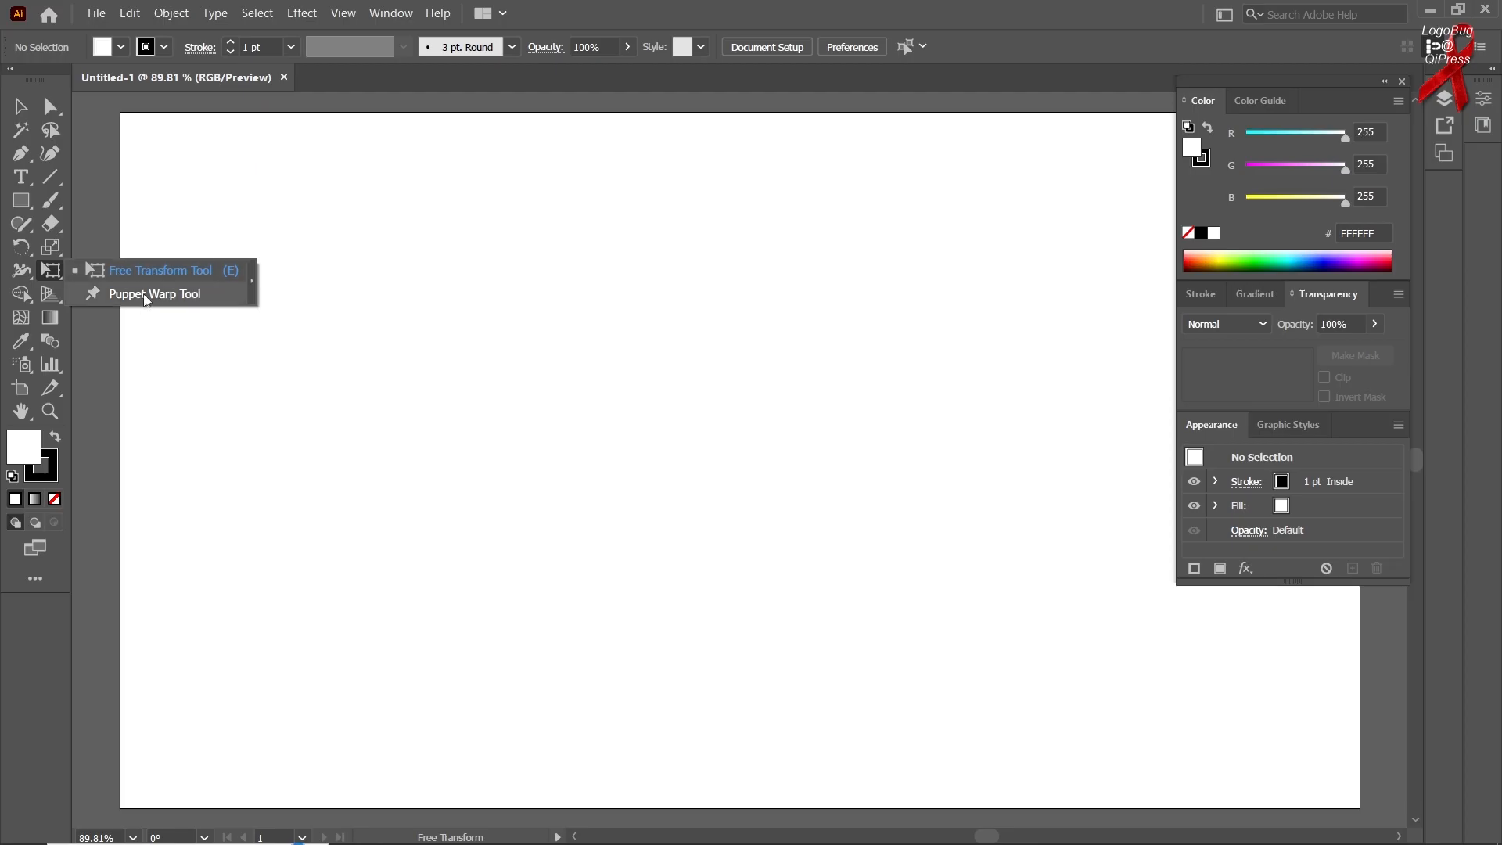
Draw a square outward from its centre at about X 466 px, Y 338 px on the artboard
right_click(14, 199)
left_click(117, 199)
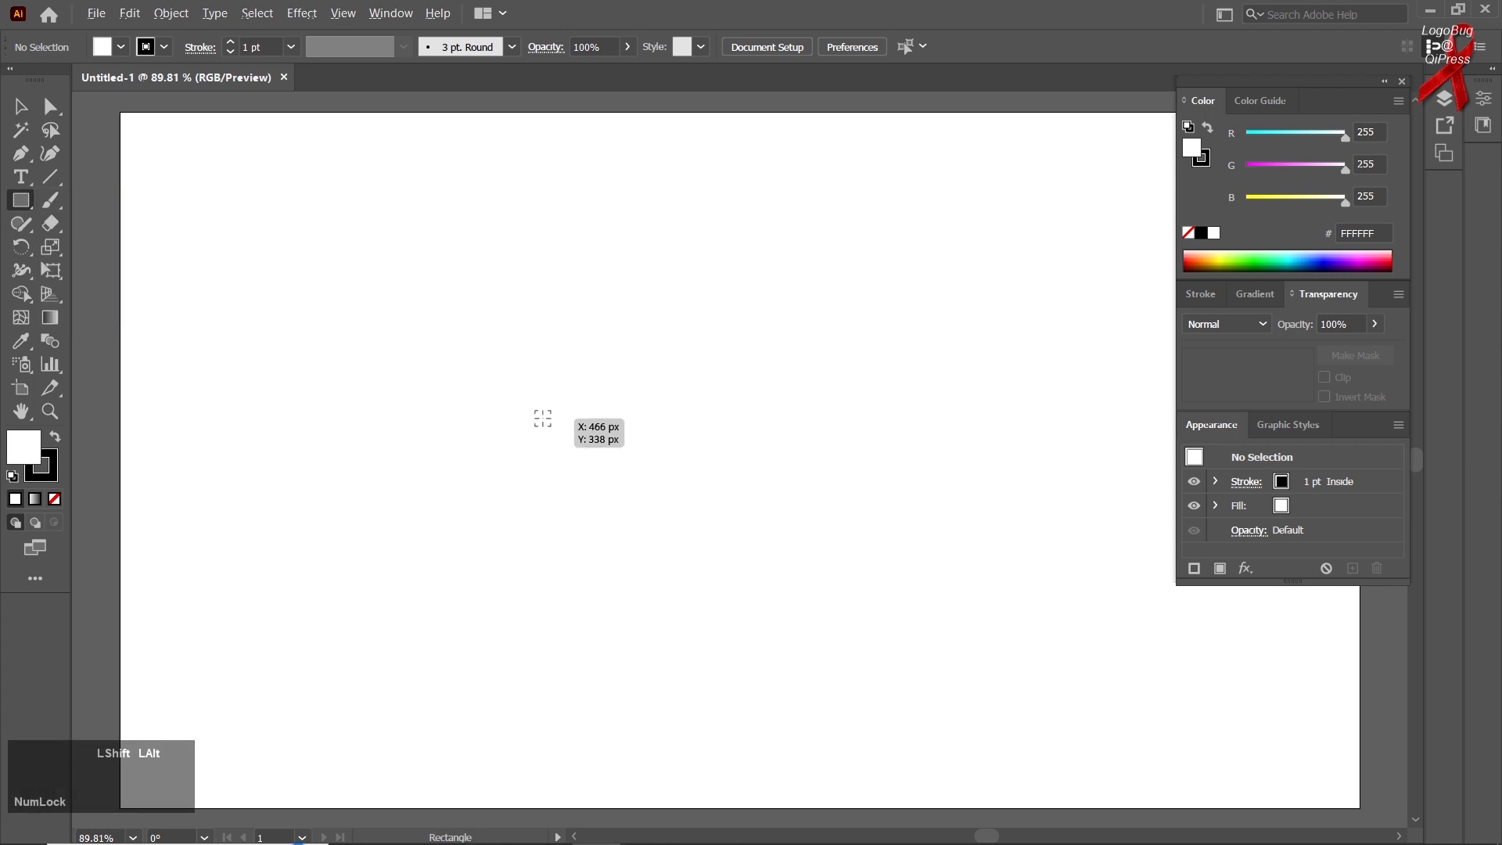
mouse_move(537, 418)
left_mouse_down()
mouse_move(610, 509)
mouse_move(642, 592)
left_mouse_up()
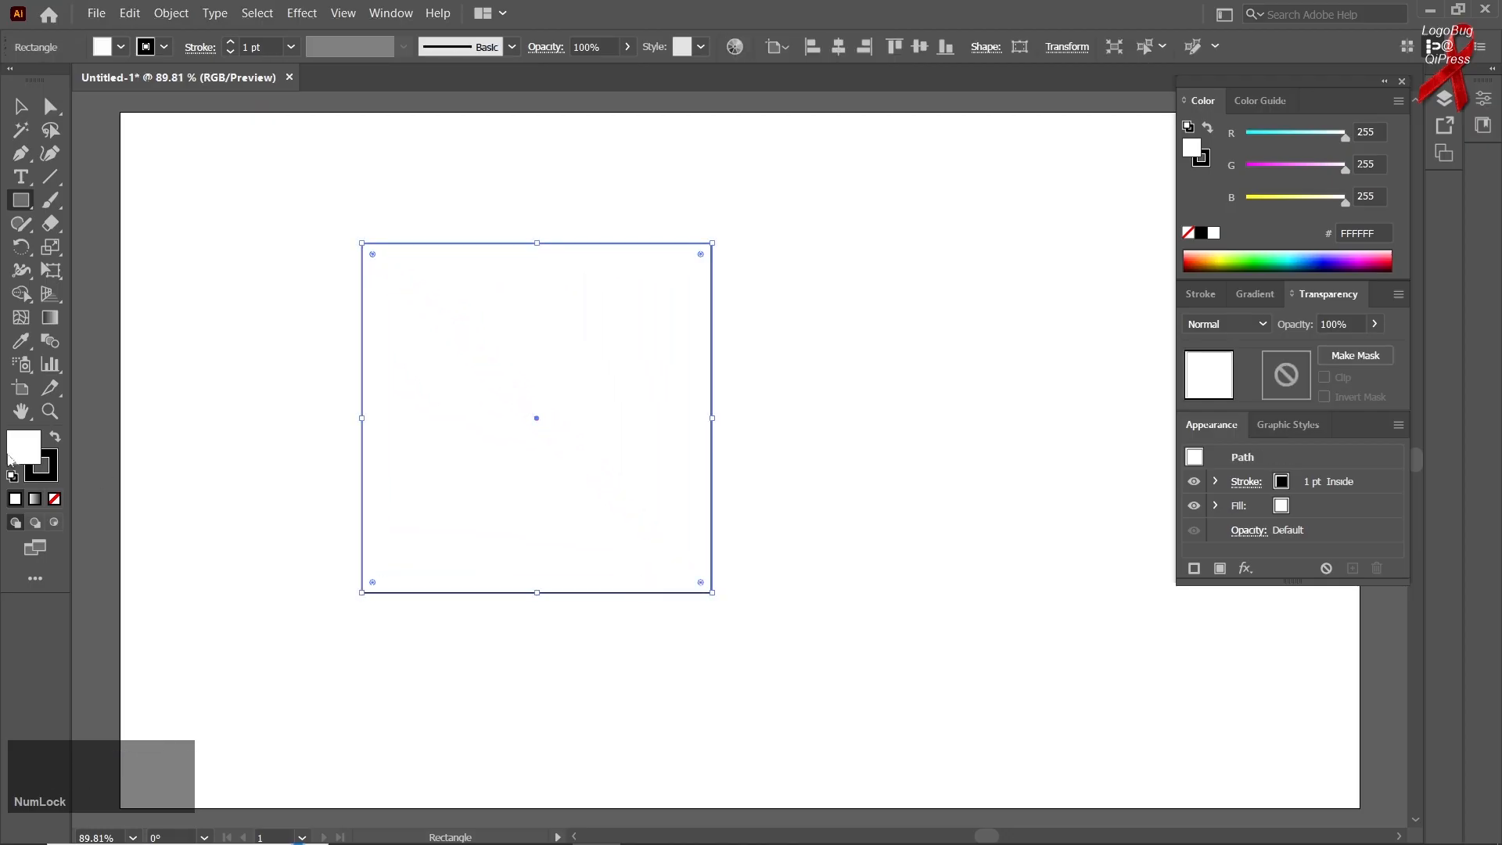
Fill the square with red CE2828 and remove its stroke
double_click(32, 456)
left_click(842, 260)
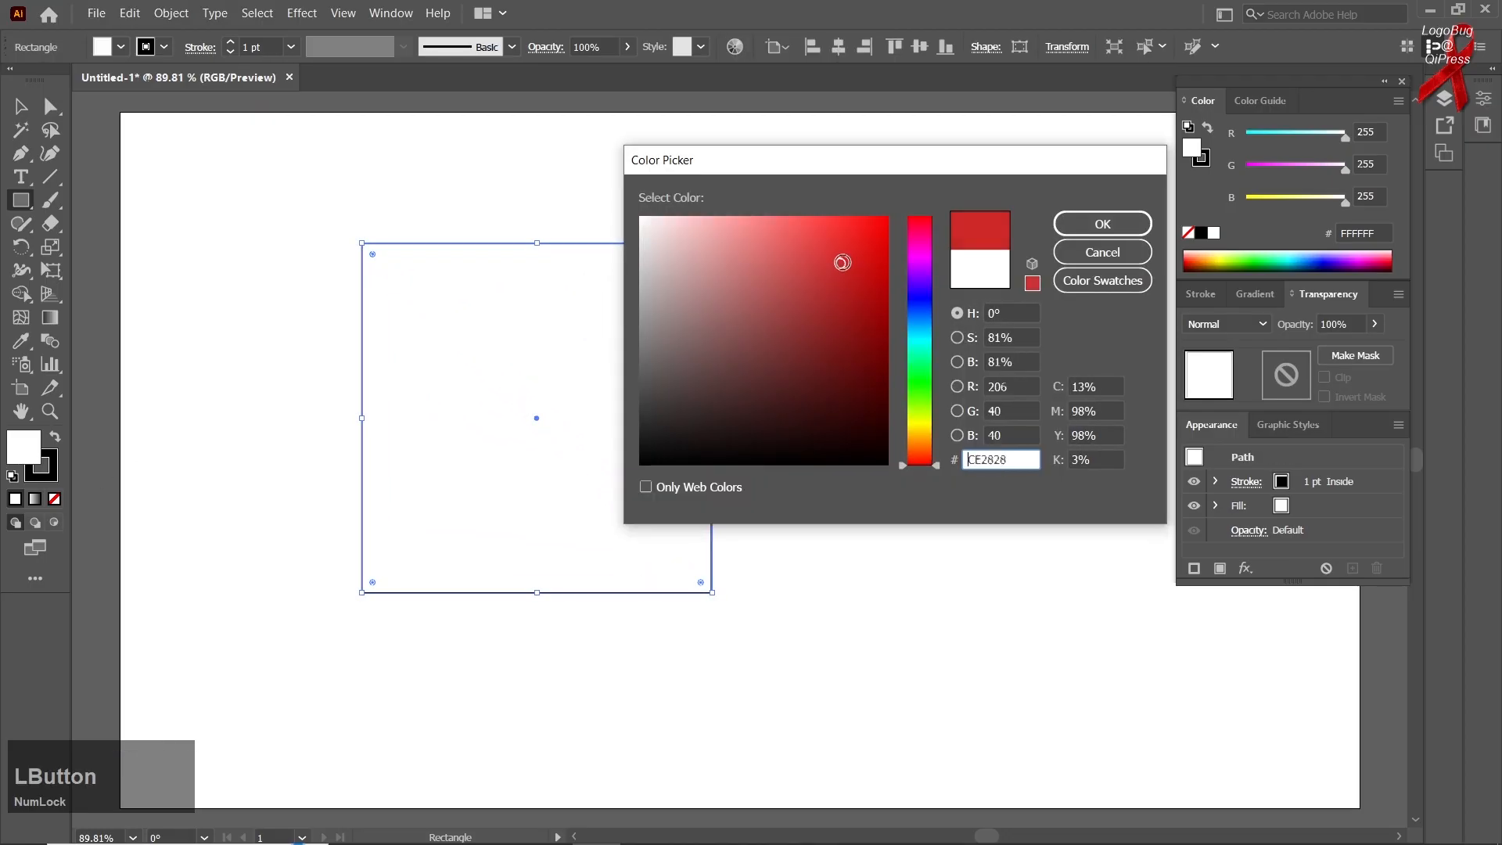
left_click(1099, 223)
left_click(42, 474)
left_click(55, 499)
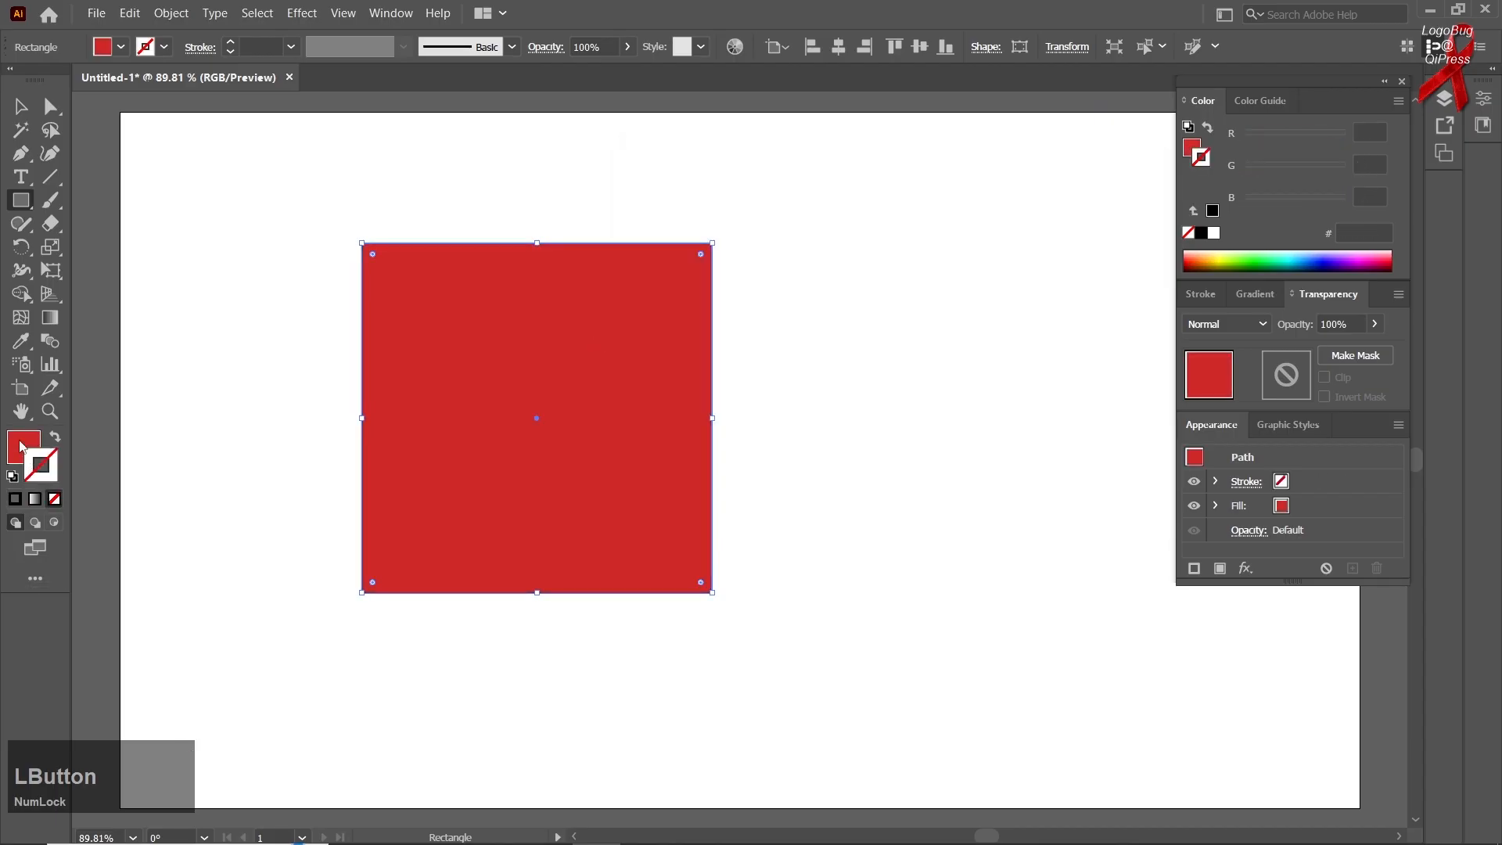
left_click(22, 447)
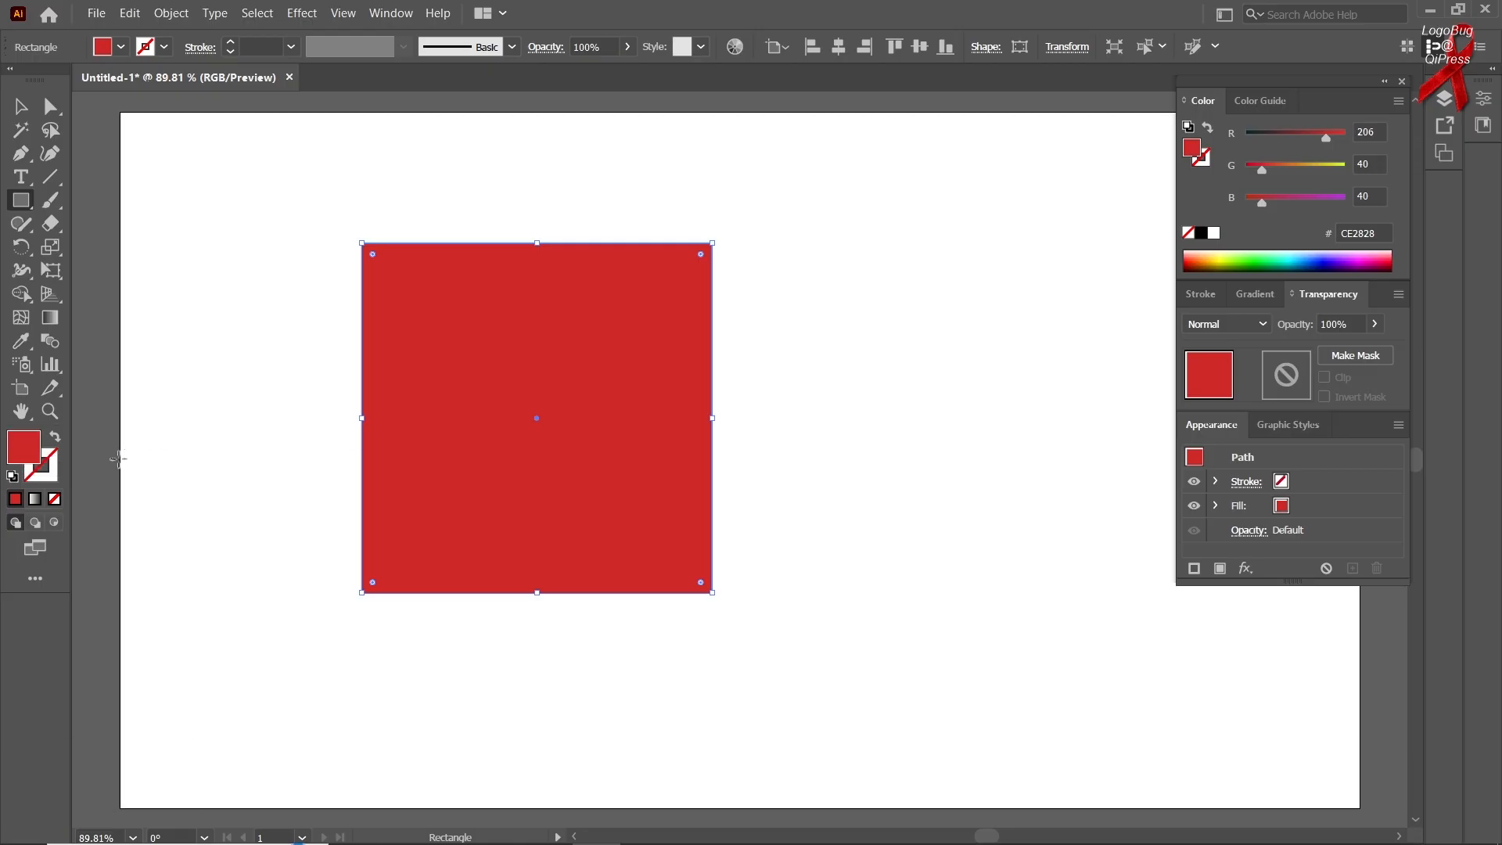
Use Free Transform to tilt the red square slightly and reshape it into a taller rectangle, and shift it a little up and left
left_click(14, 108)
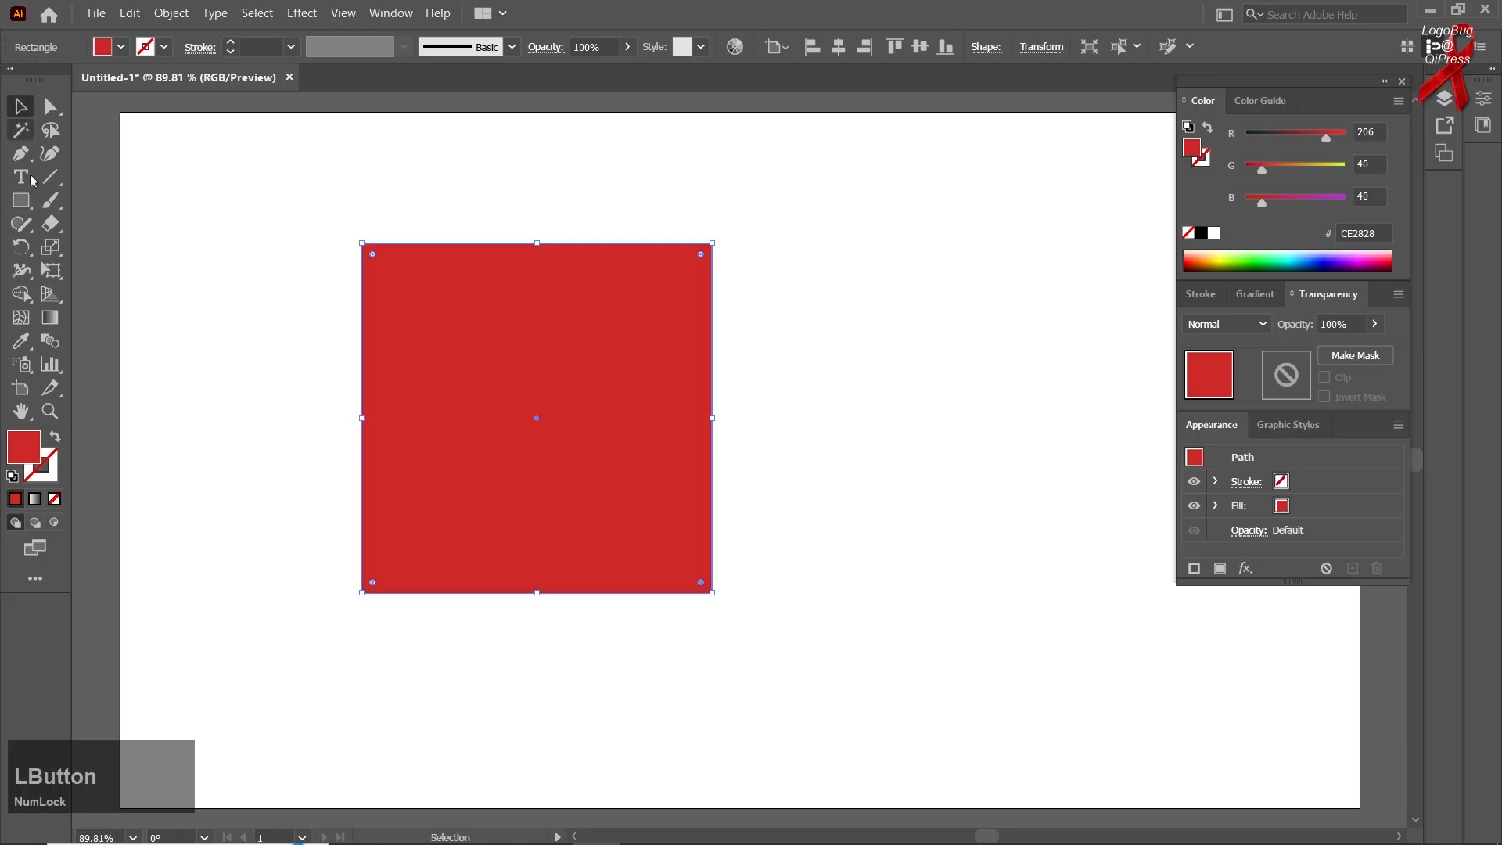
right_click(50, 269)
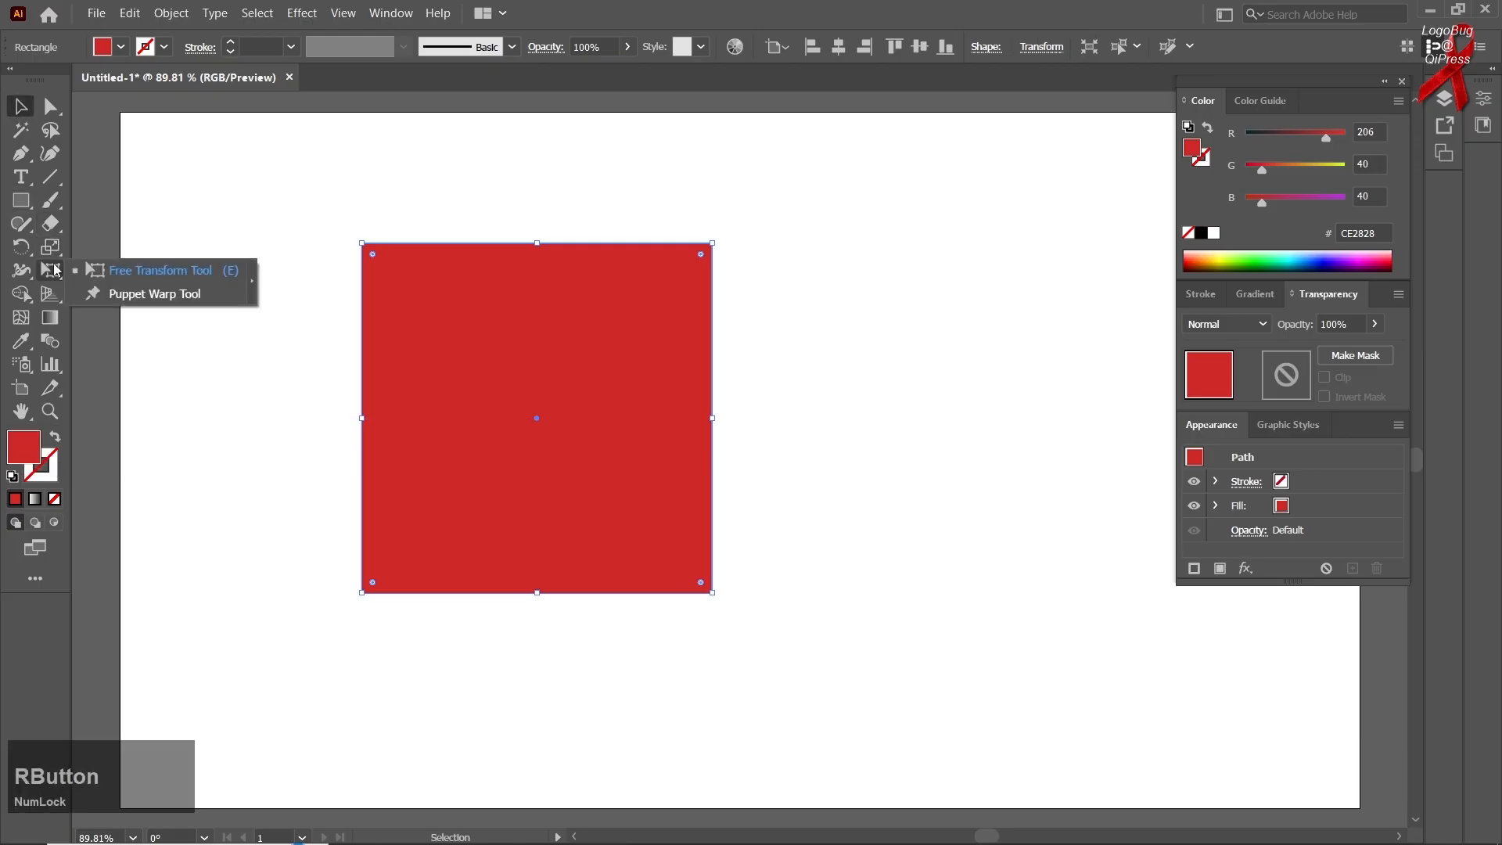
left_click(105, 272)
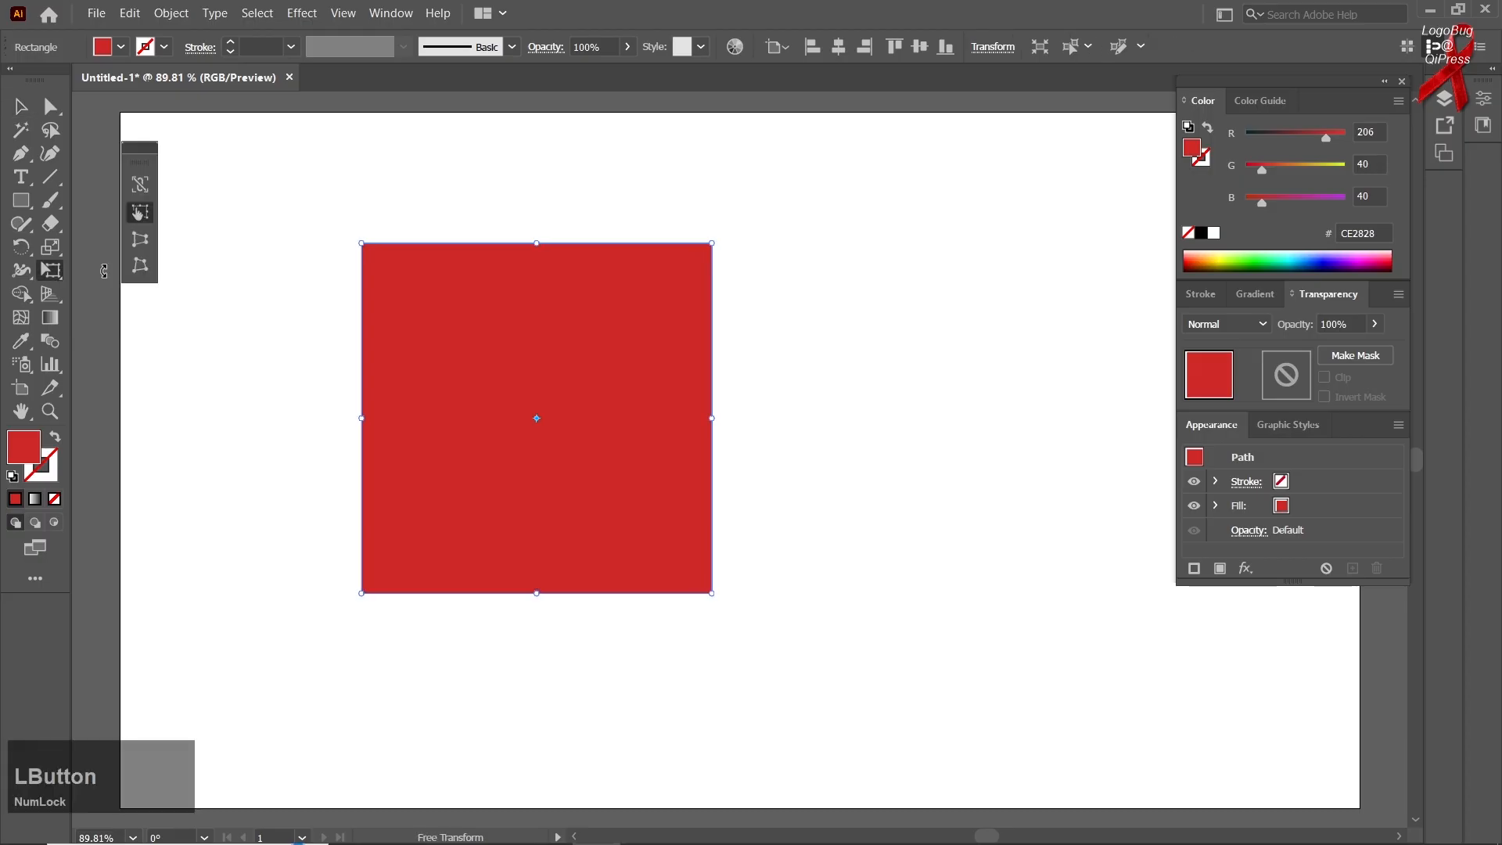
left_click(145, 219)
mouse_move(709, 248)
left_mouse_down()
mouse_move(806, 227)
mouse_move(736, 245)
left_mouse_up()
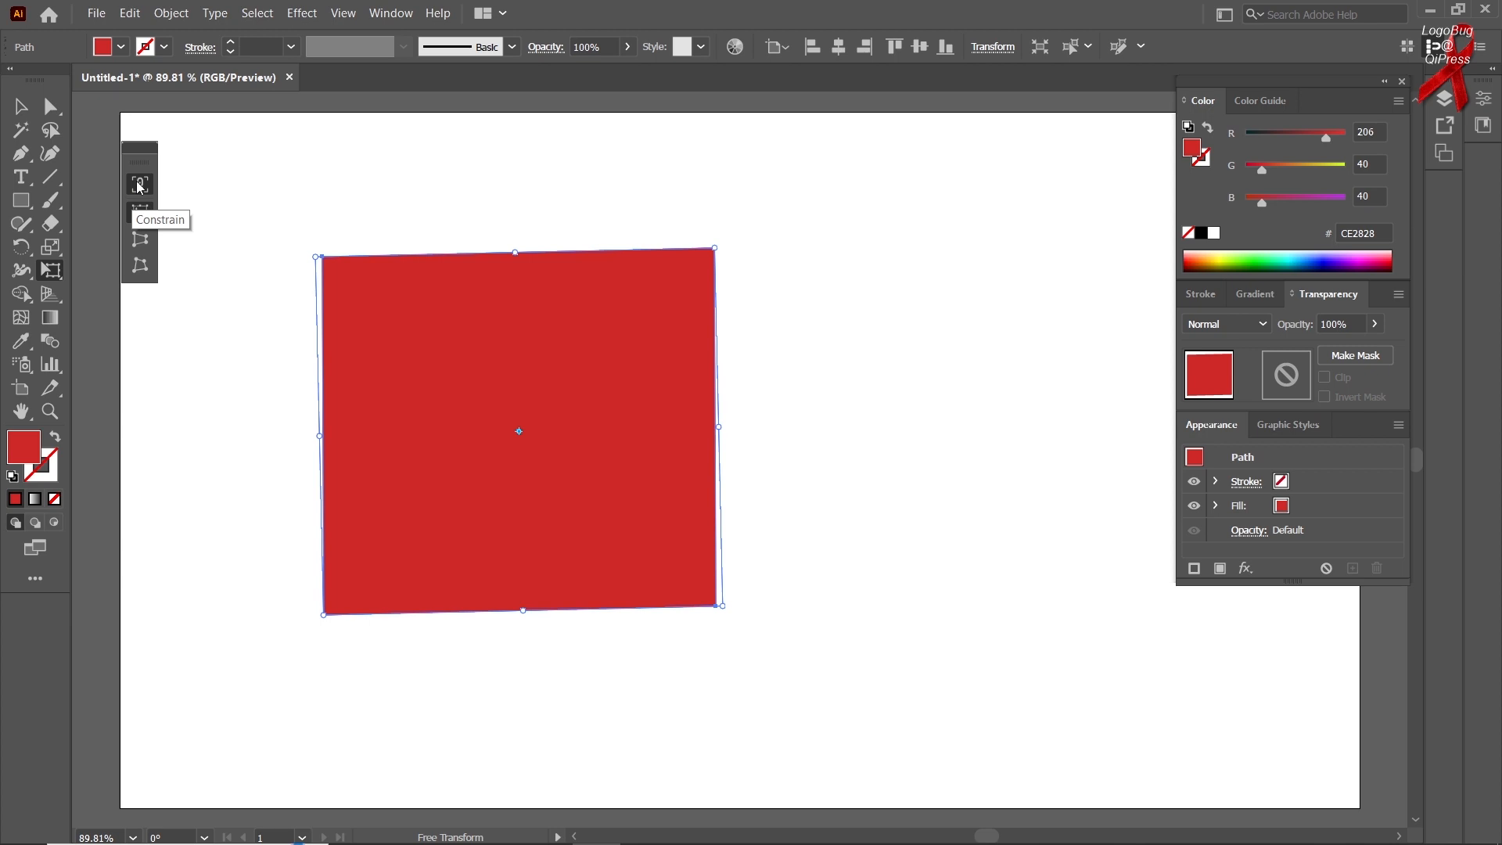
left_click_drag(720, 606, 833, 577)
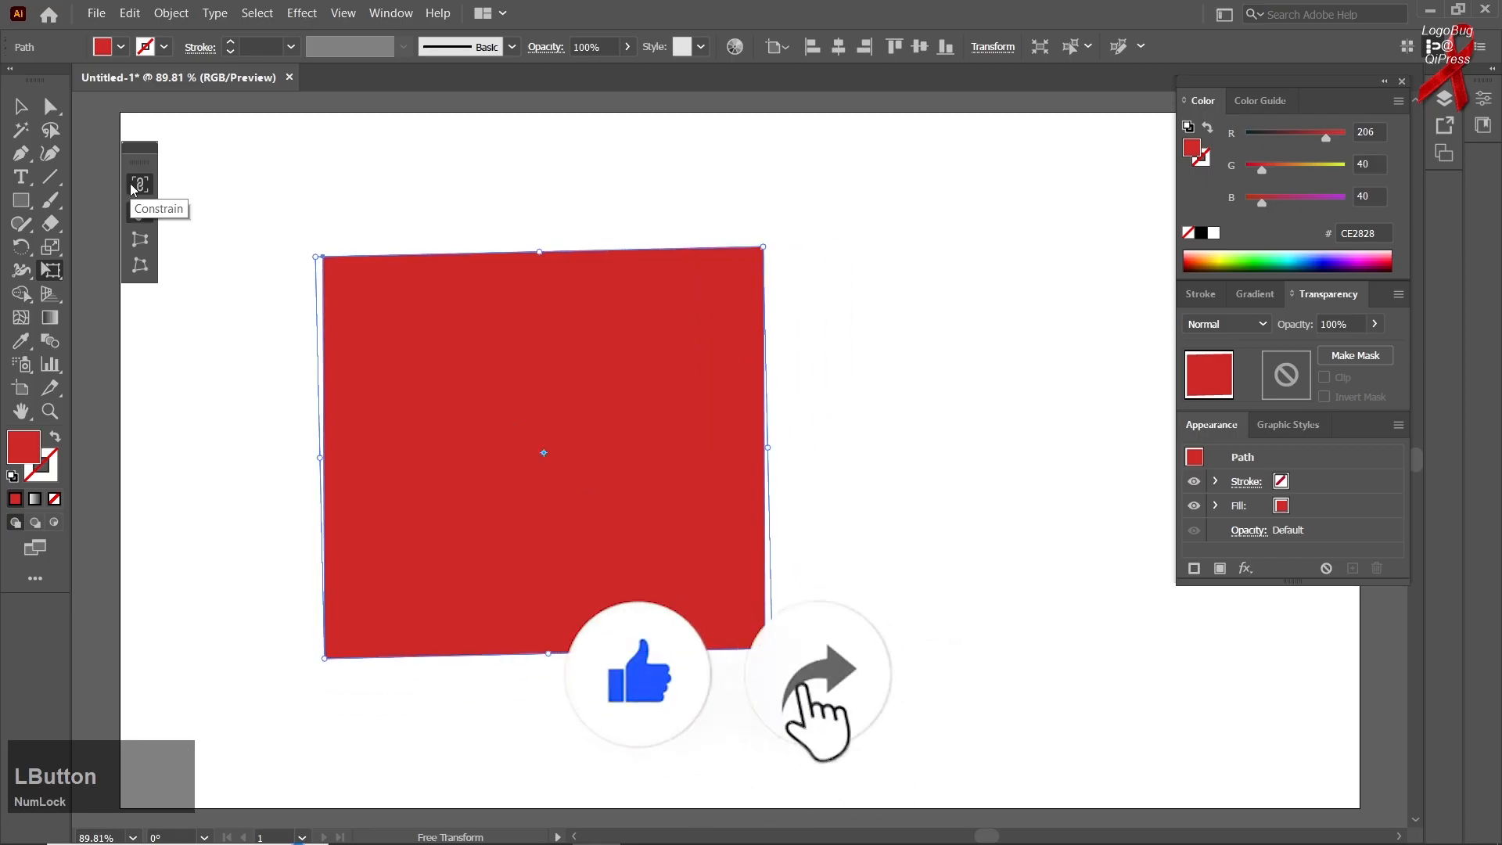
left_click_drag(766, 650, 698, 683)
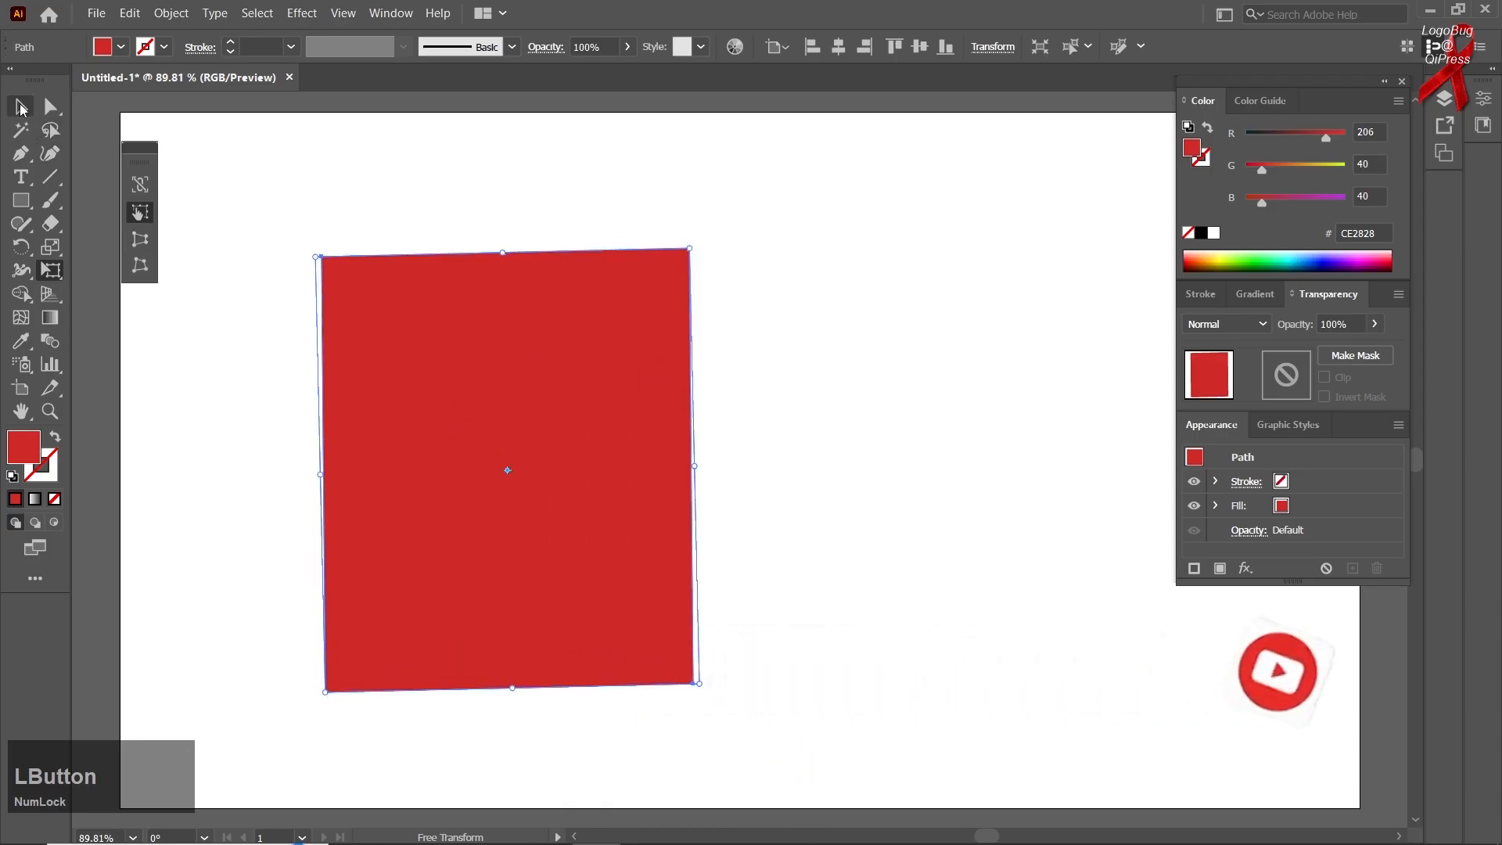
left_click(21, 108)
left_click_drag(595, 528, 556, 501)
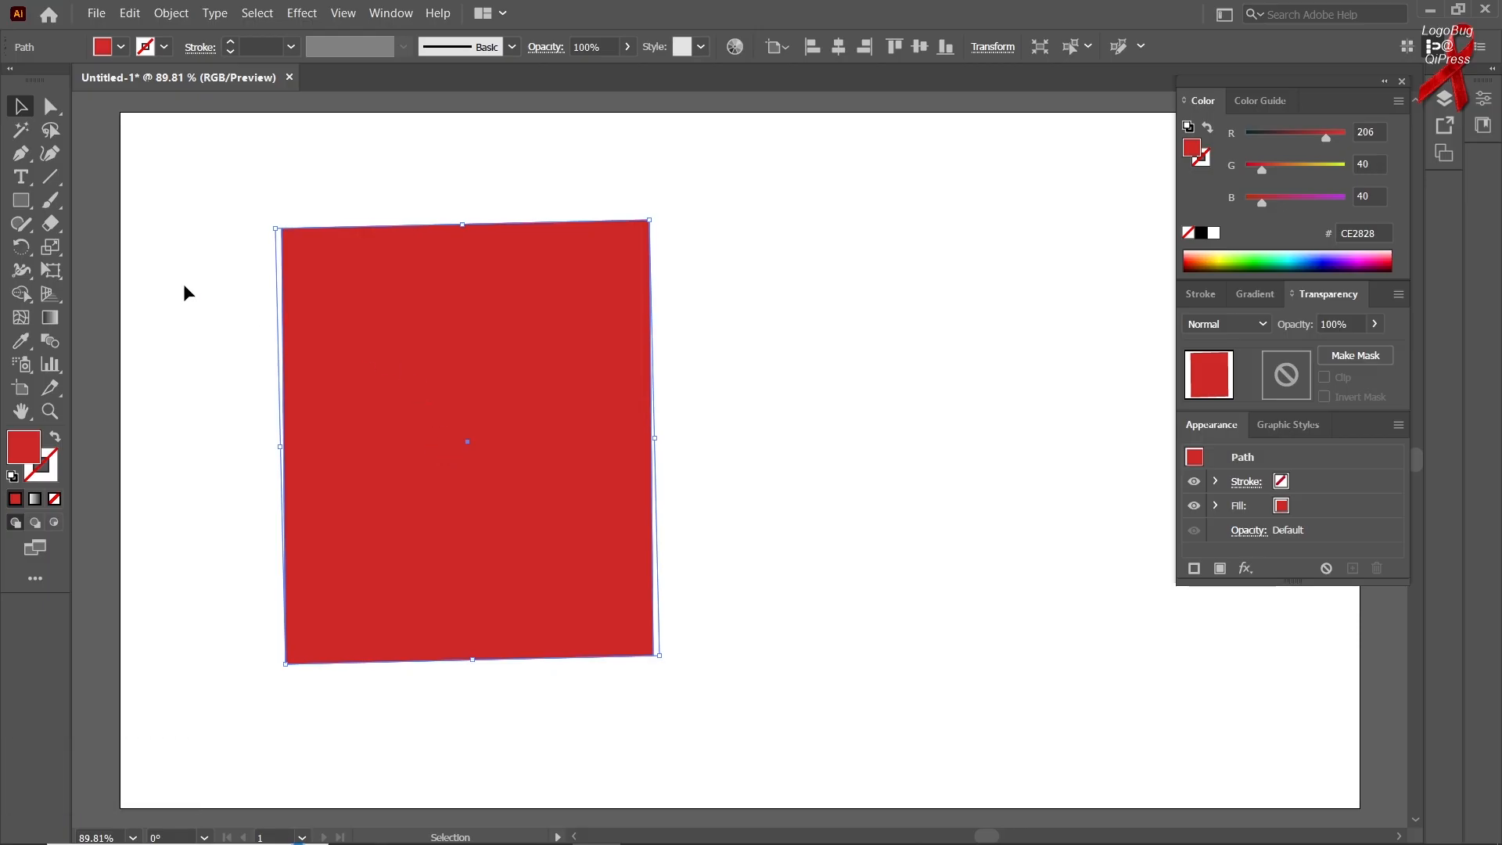
Apply Perspective Distort to the red rectangle, first narrowing its top edge and then widening it into an inverted trapezoid
right_click(37, 265)
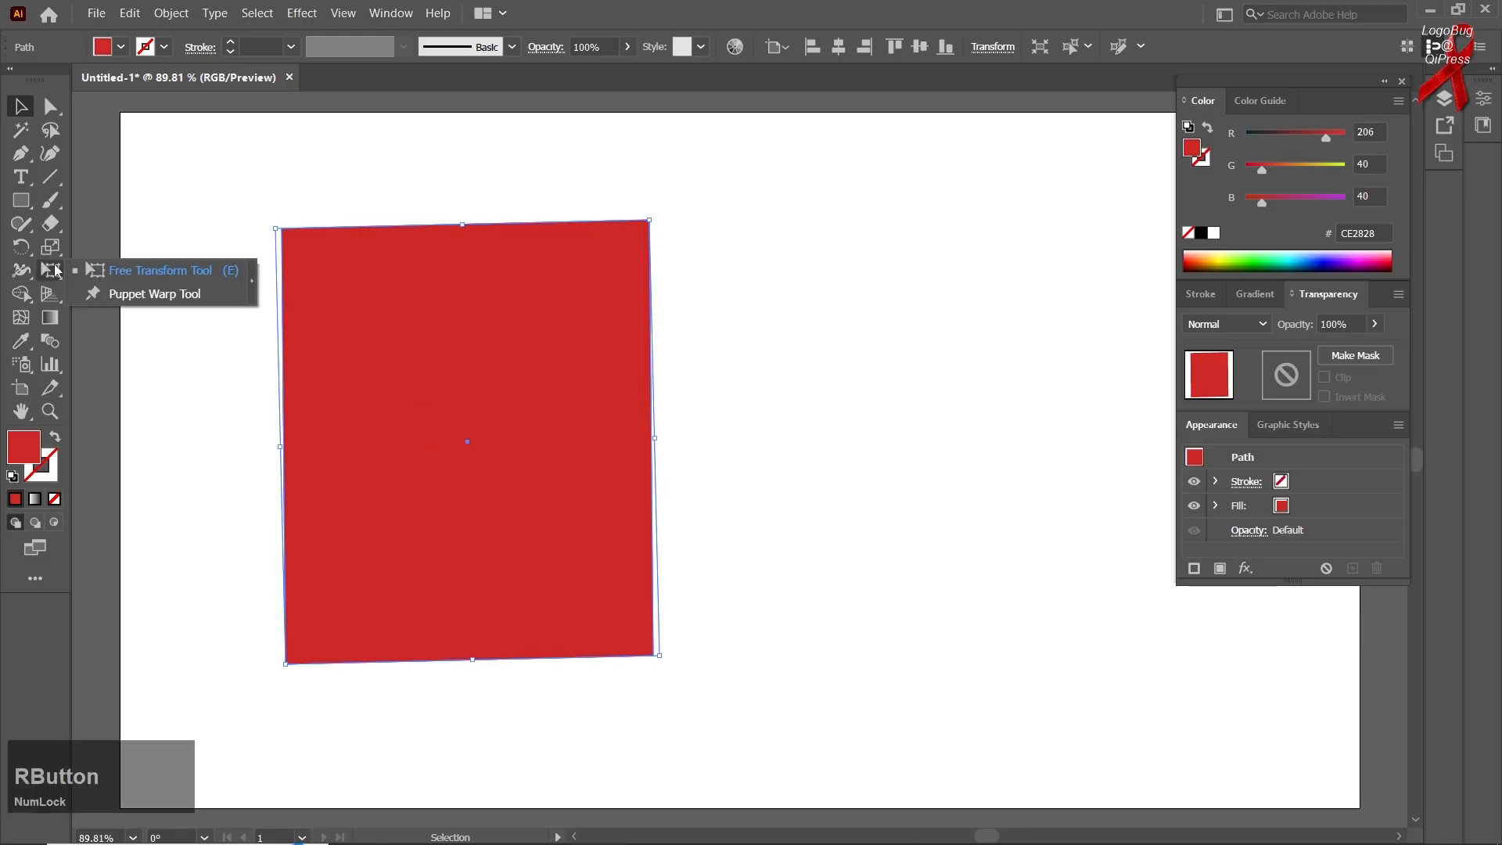
left_click(128, 279)
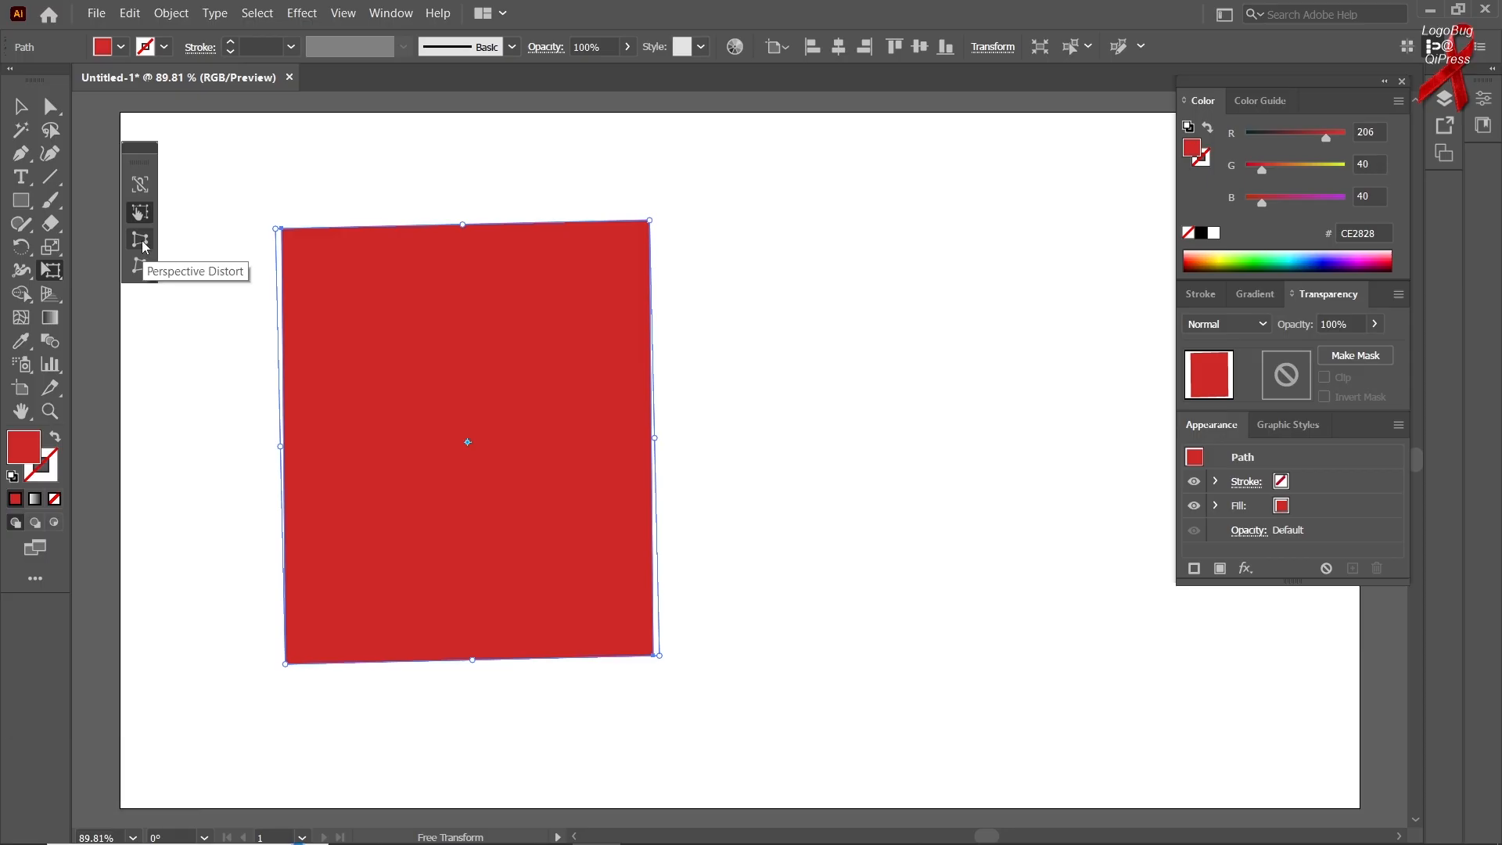
left_click(142, 243)
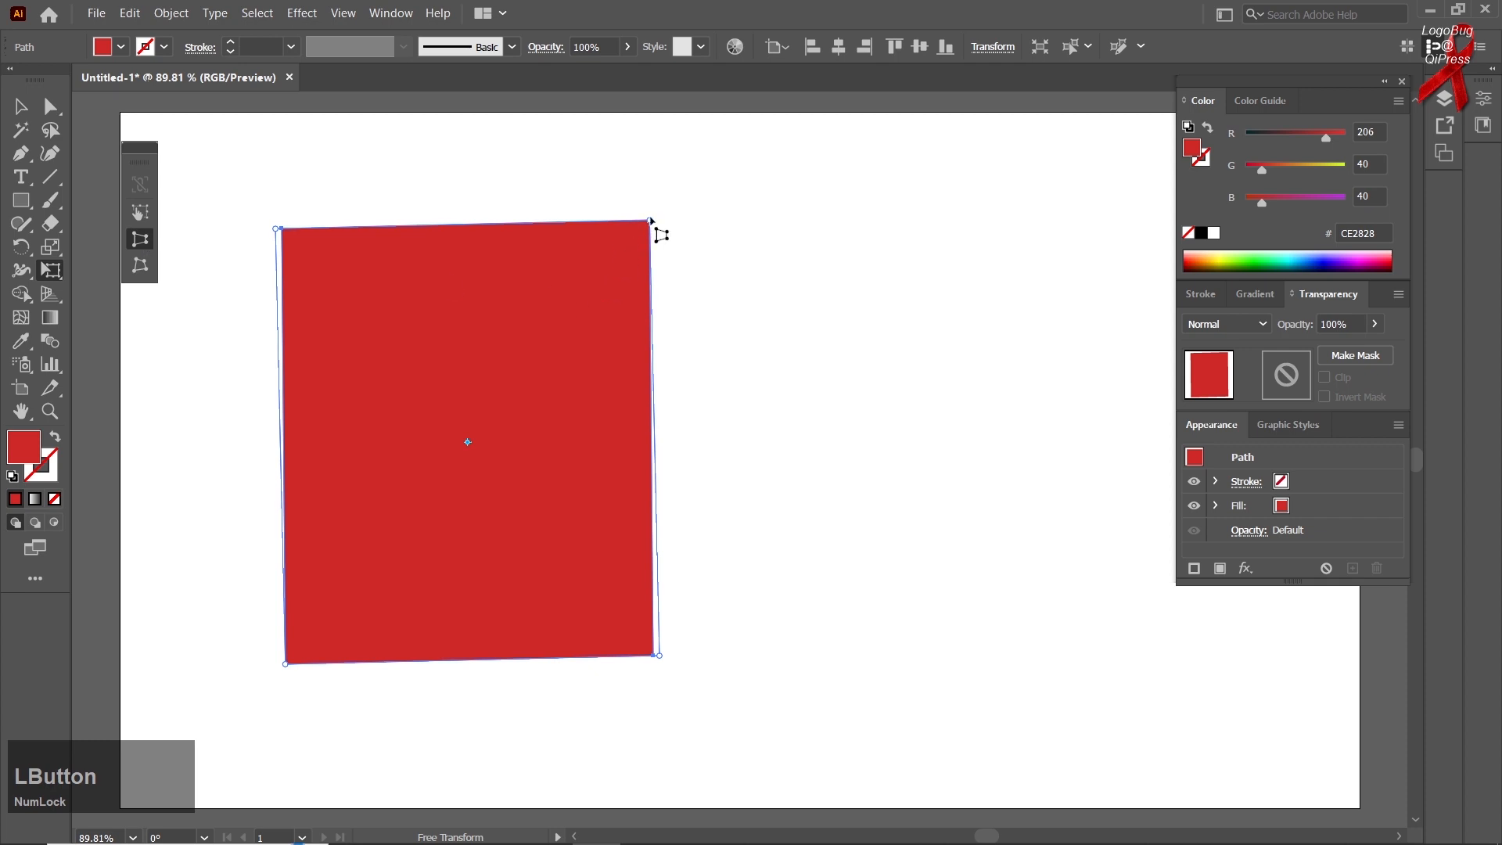
left_click_drag(652, 225, 499, 280)
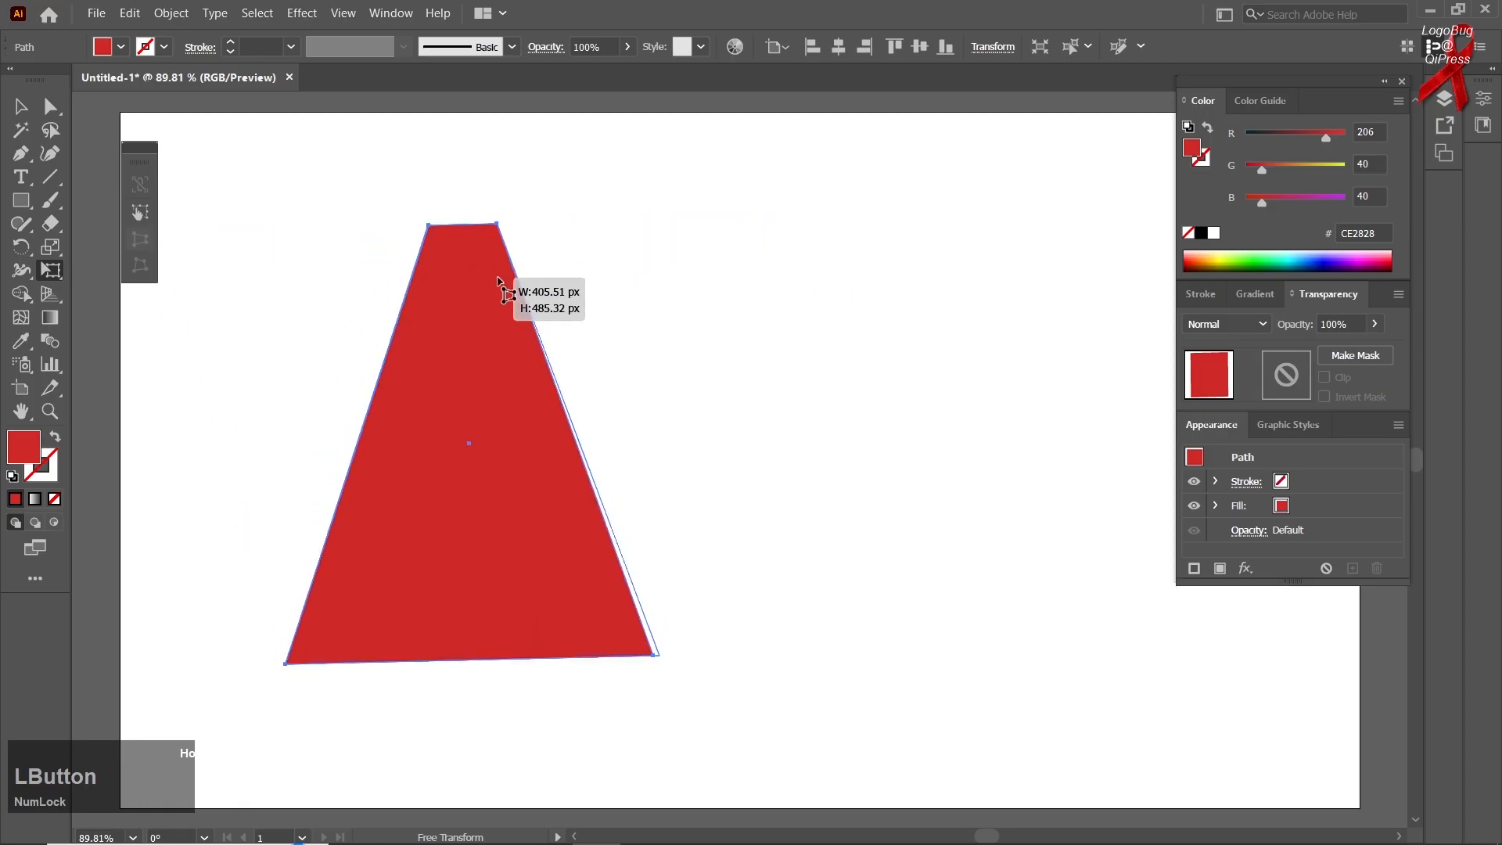
left_click_drag(501, 289, 730, 221)
Move the red trapezoid towards the artboard's middle and use Perspective Distort to narrow its top edge to slightly less than its base
left_click(20, 108)
left_click_drag(313, 315, 489, 312)
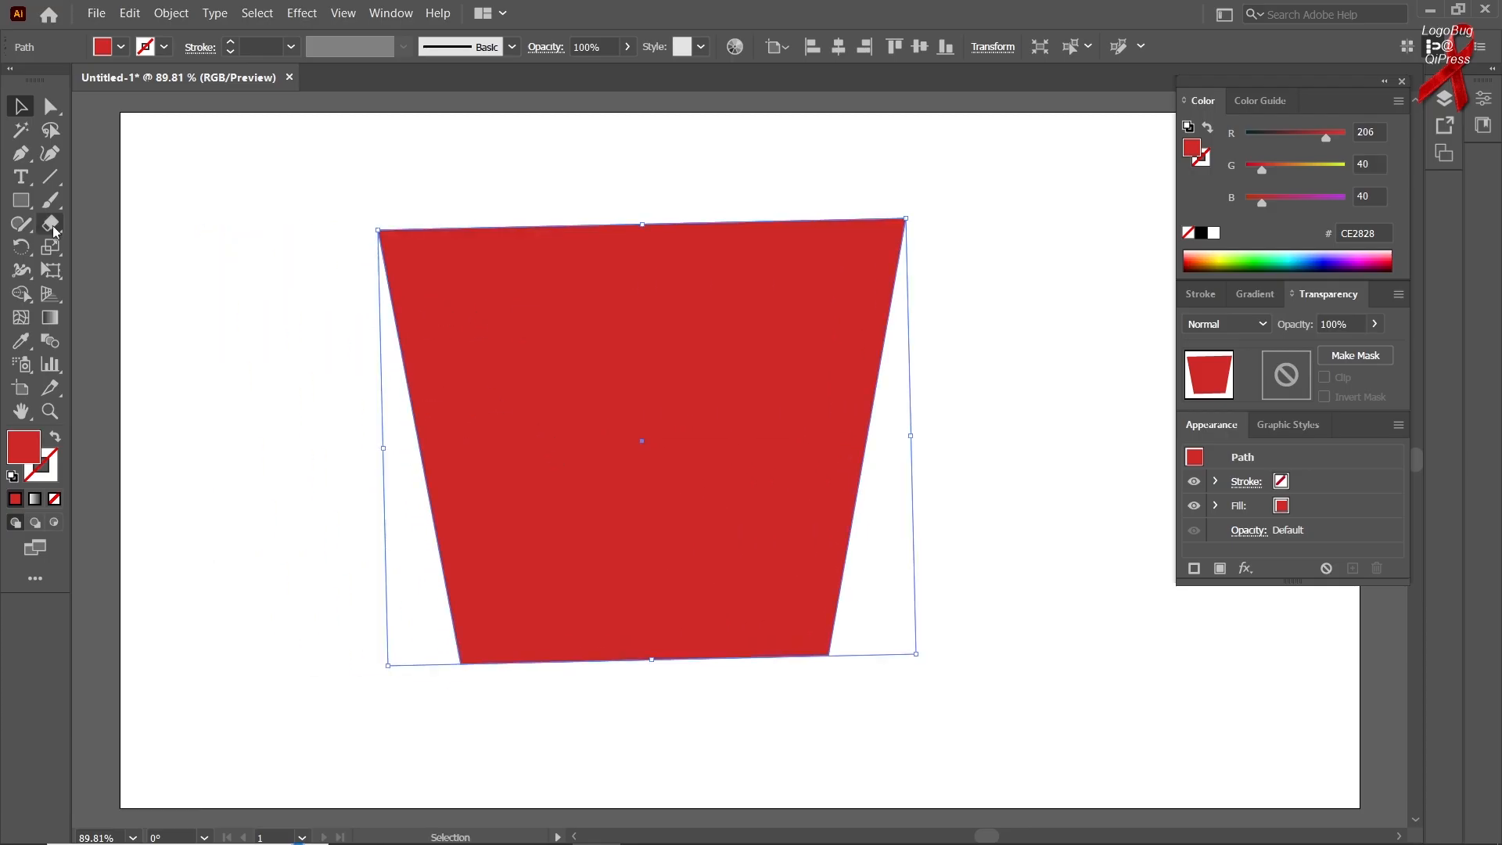
right_click(58, 272)
left_click(109, 270)
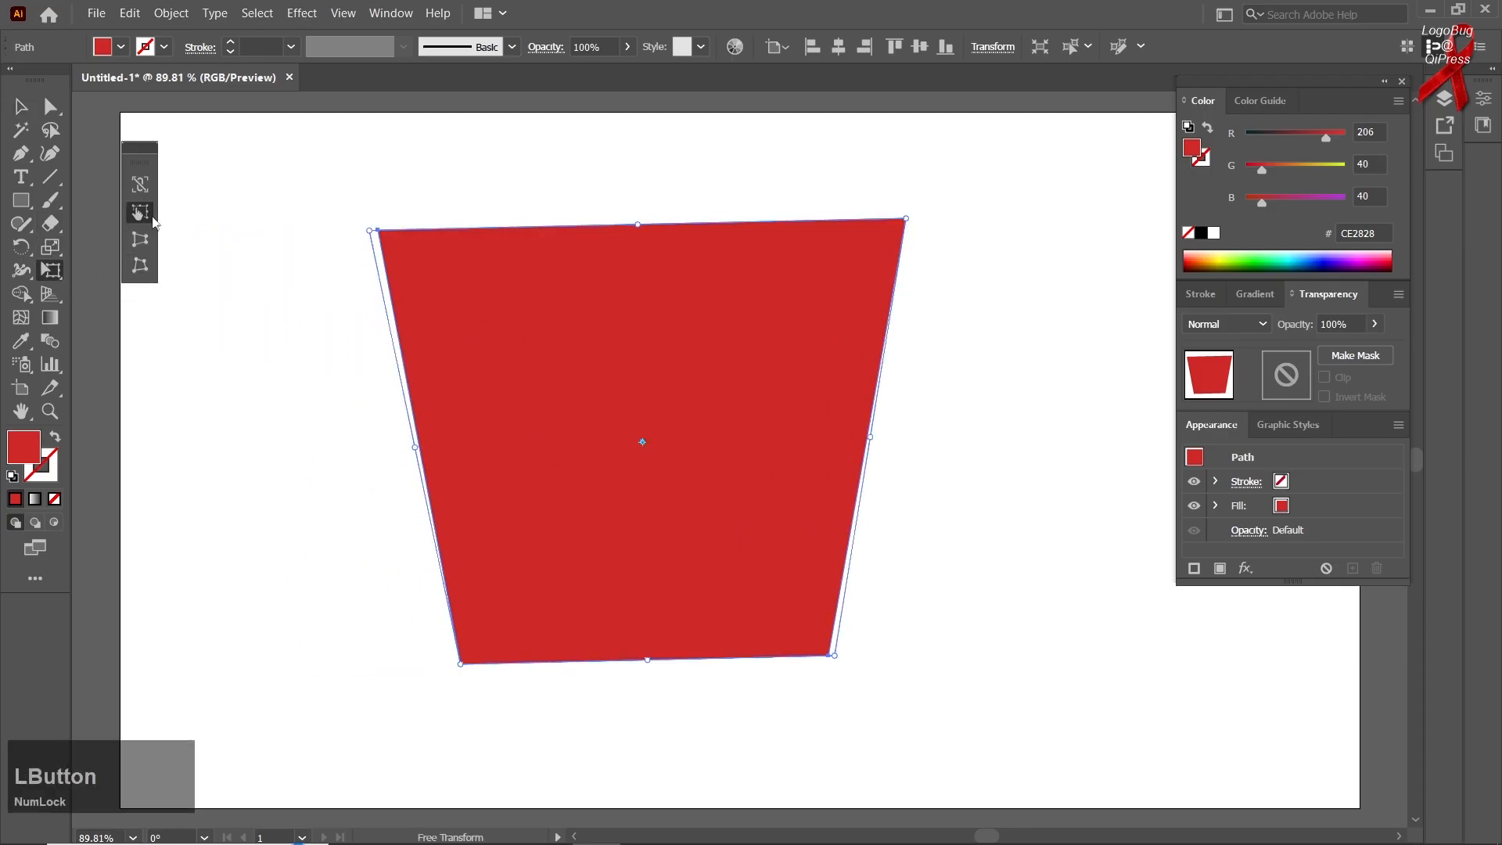
left_click(143, 245)
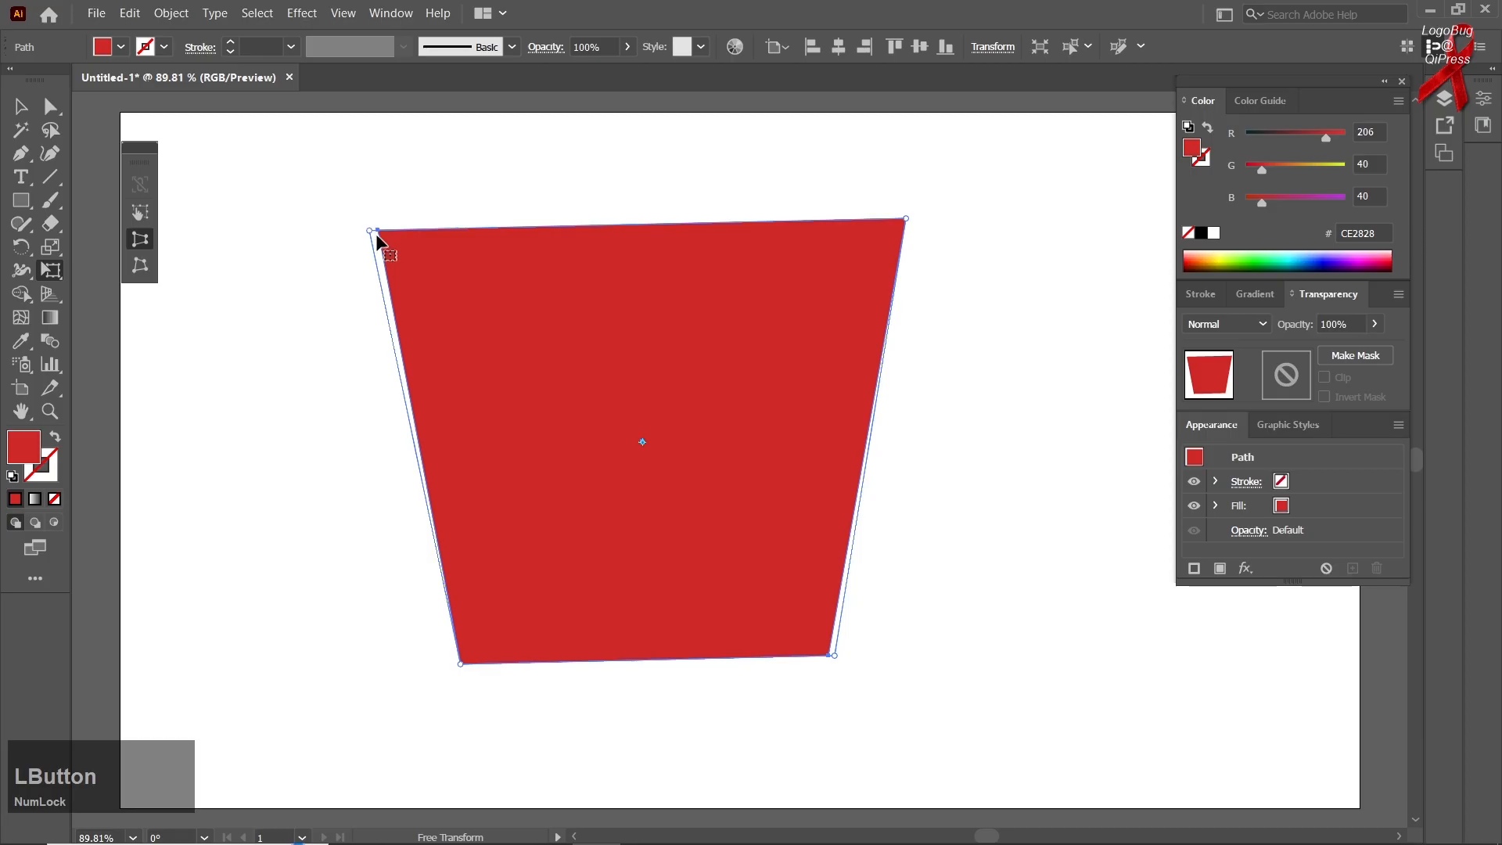
left_click_drag(371, 233, 469, 305)
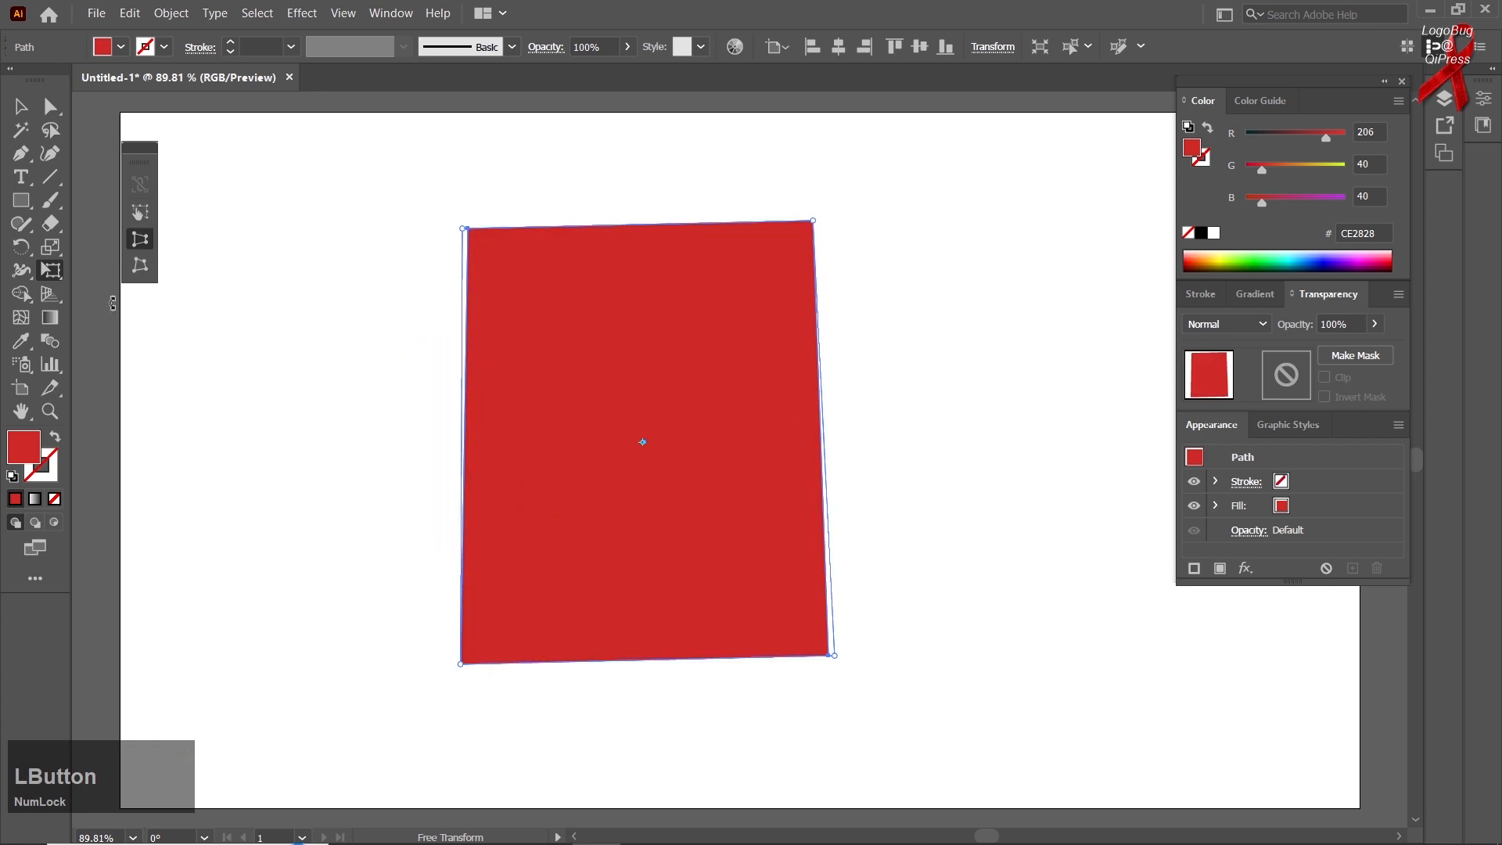
Replace the red shape with a new square drawn from its centre and filled with green 04AA00
key("Delete")
left_click(21, 200)
right_click(21, 200)
left_click(86, 201)
left_click_drag(513, 396, 666, 548)
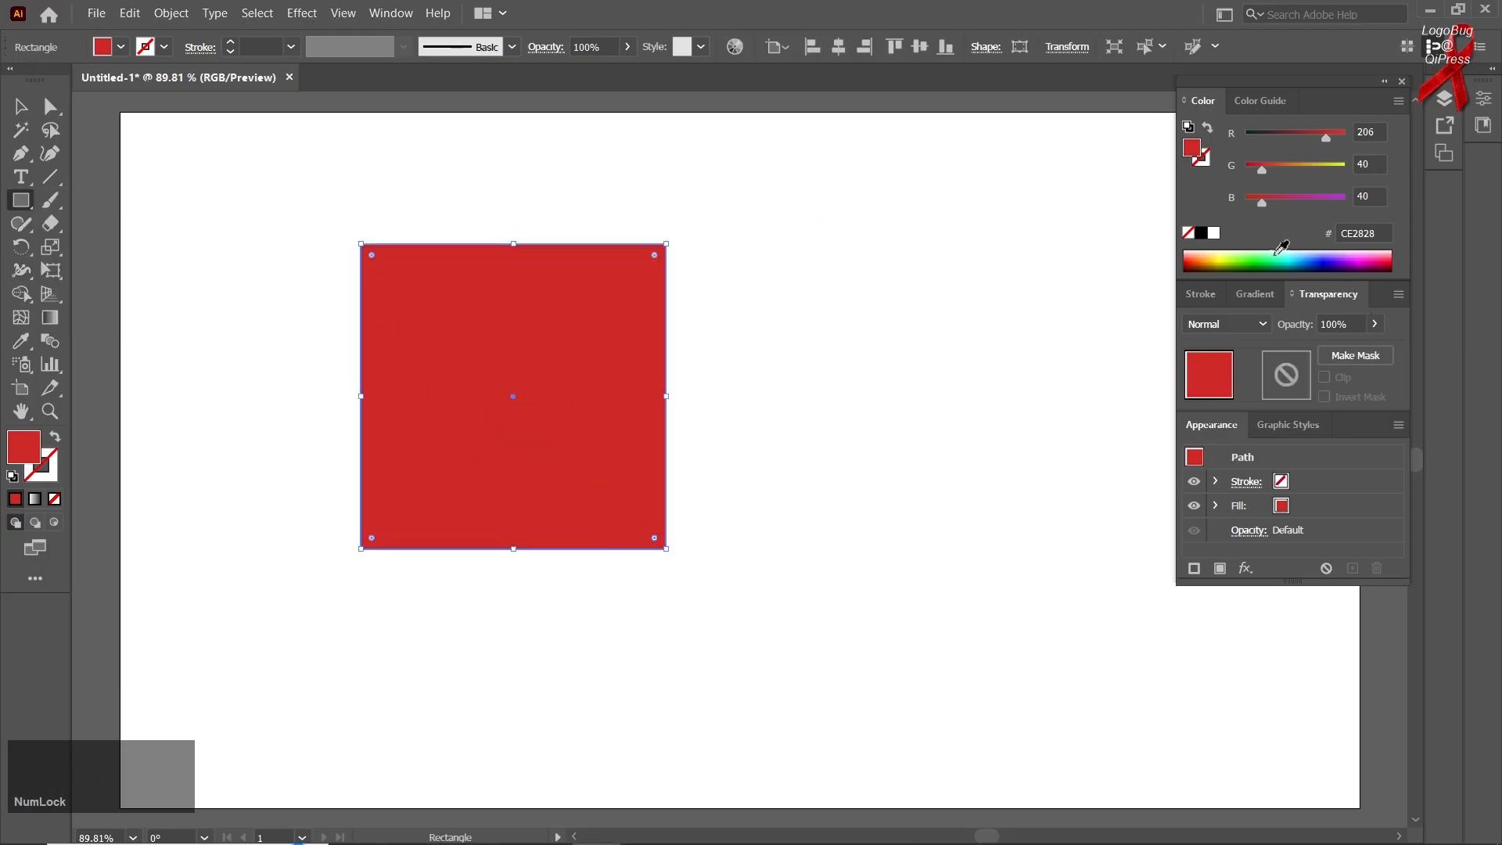
left_click(1252, 259)
Free-distort the green square's upper-right corner far inward and almost back to its original place, and delete the shape
right_click(50, 270)
left_click(117, 269)
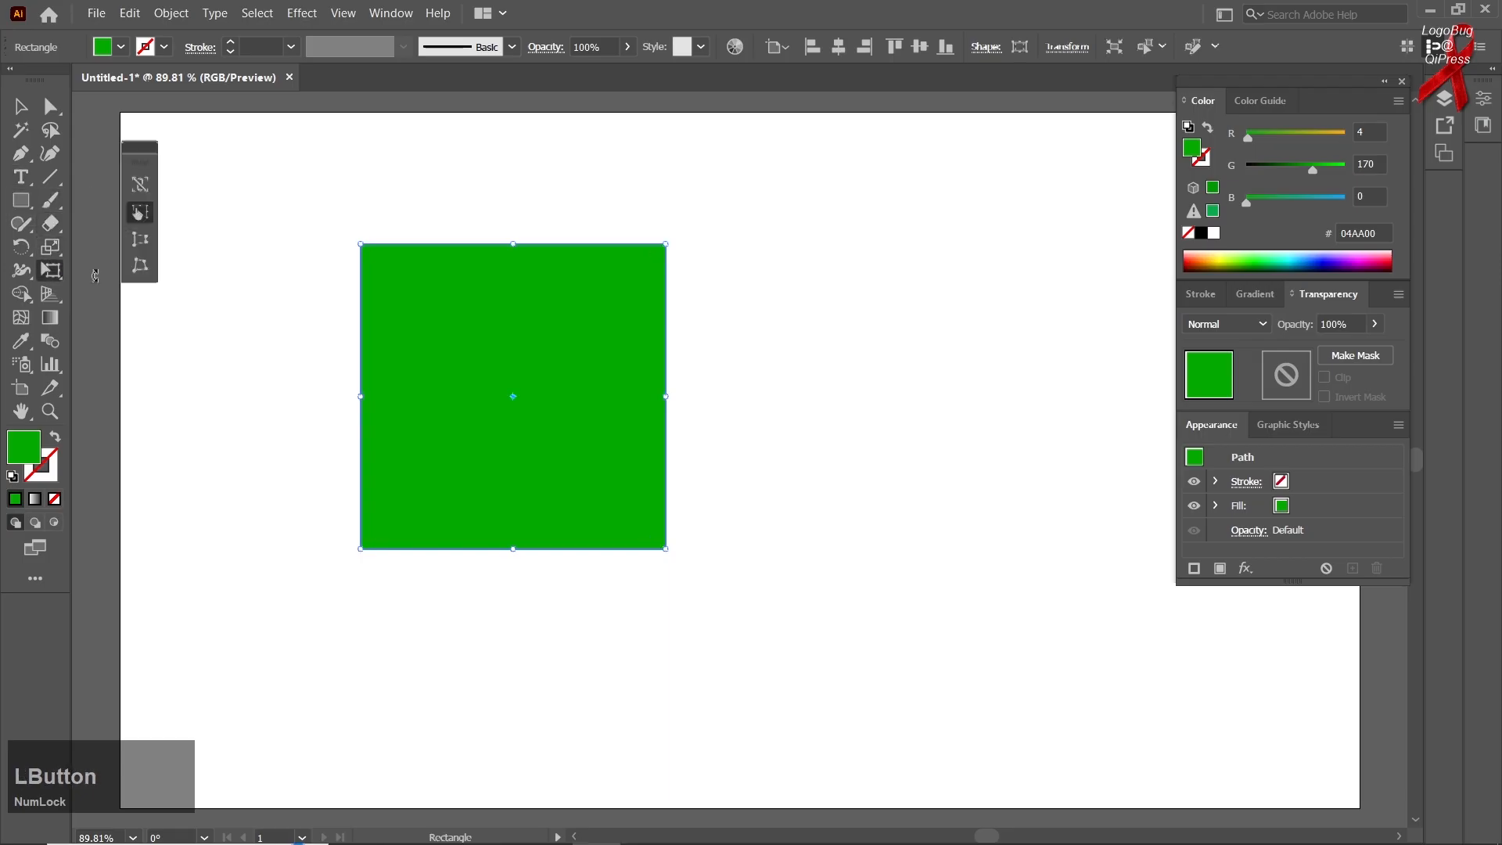
left_click(143, 269)
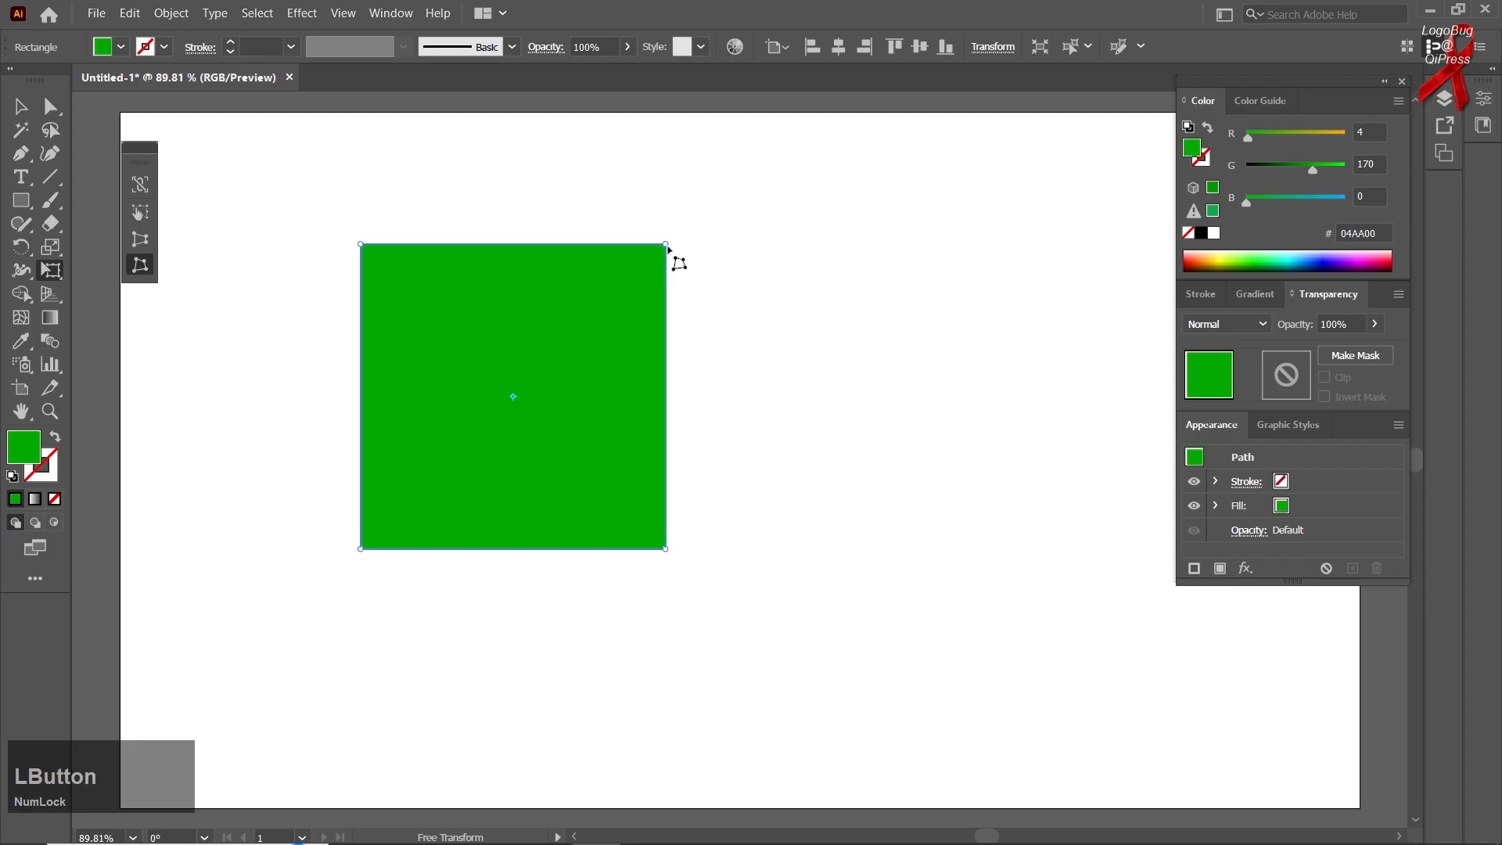
left_click_drag(667, 247, 512, 435)
mouse_move(666, 245)
left_mouse_down()
mouse_move(473, 425)
mouse_move(767, 204)
mouse_move(634, 242)
mouse_move(458, 188)
mouse_move(955, 211)
mouse_move(597, 154)
mouse_move(957, 283)
mouse_move(629, 205)
mouse_move(552, 145)
mouse_move(402, 152)
mouse_move(626, 239)
mouse_move(731, 310)
mouse_move(635, 232)
mouse_move(661, 244)
left_mouse_up()
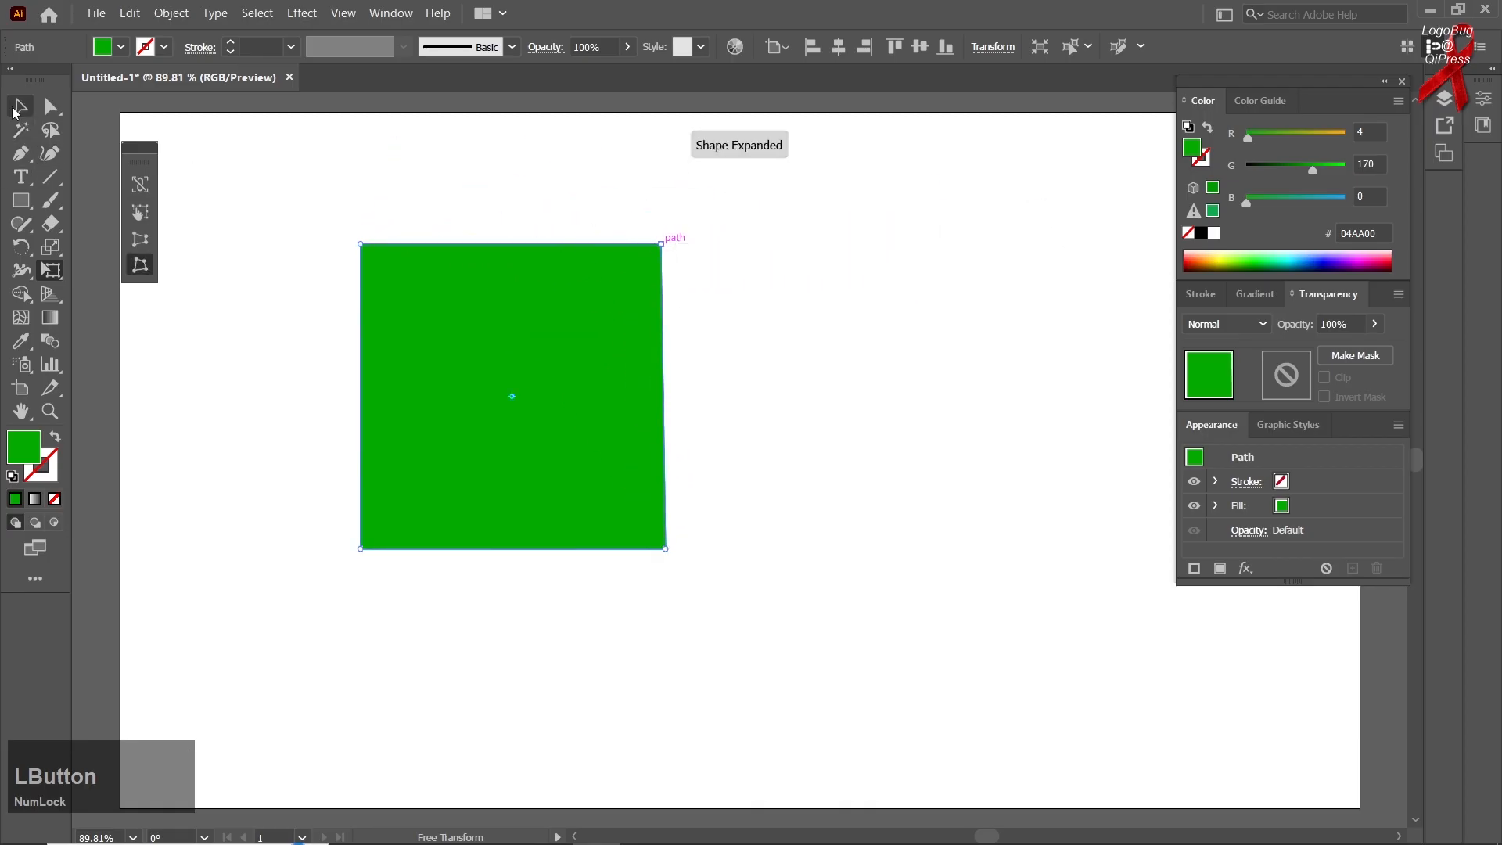
left_click(14, 110)
key("Delete")
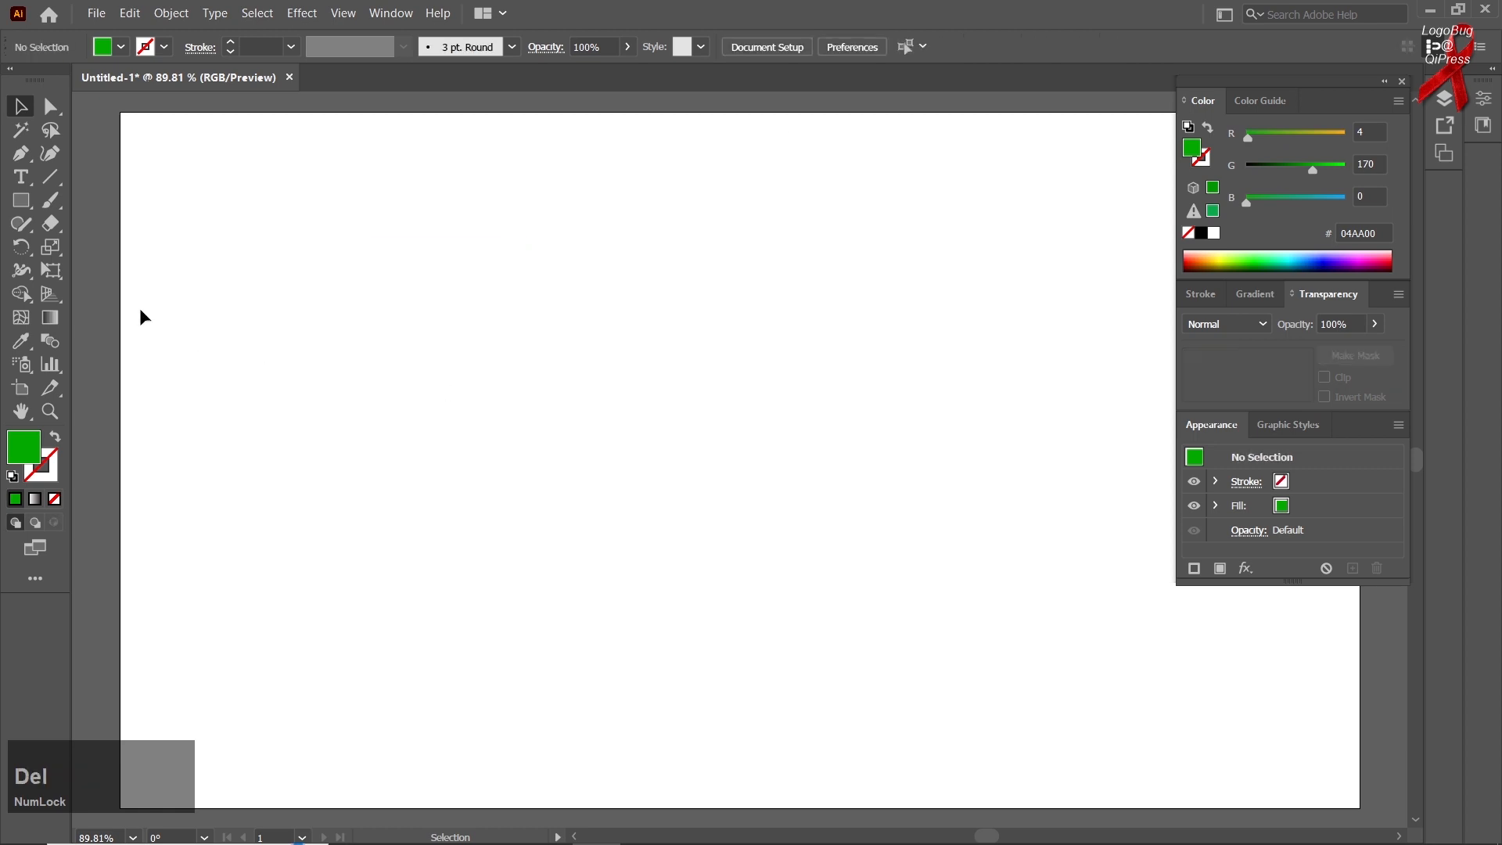
Add a point text object reading "GLOBAL" in capitals on the empty artboard
right_click(20, 177)
left_click(340, 370)
key("t")
left_click(427, 360)
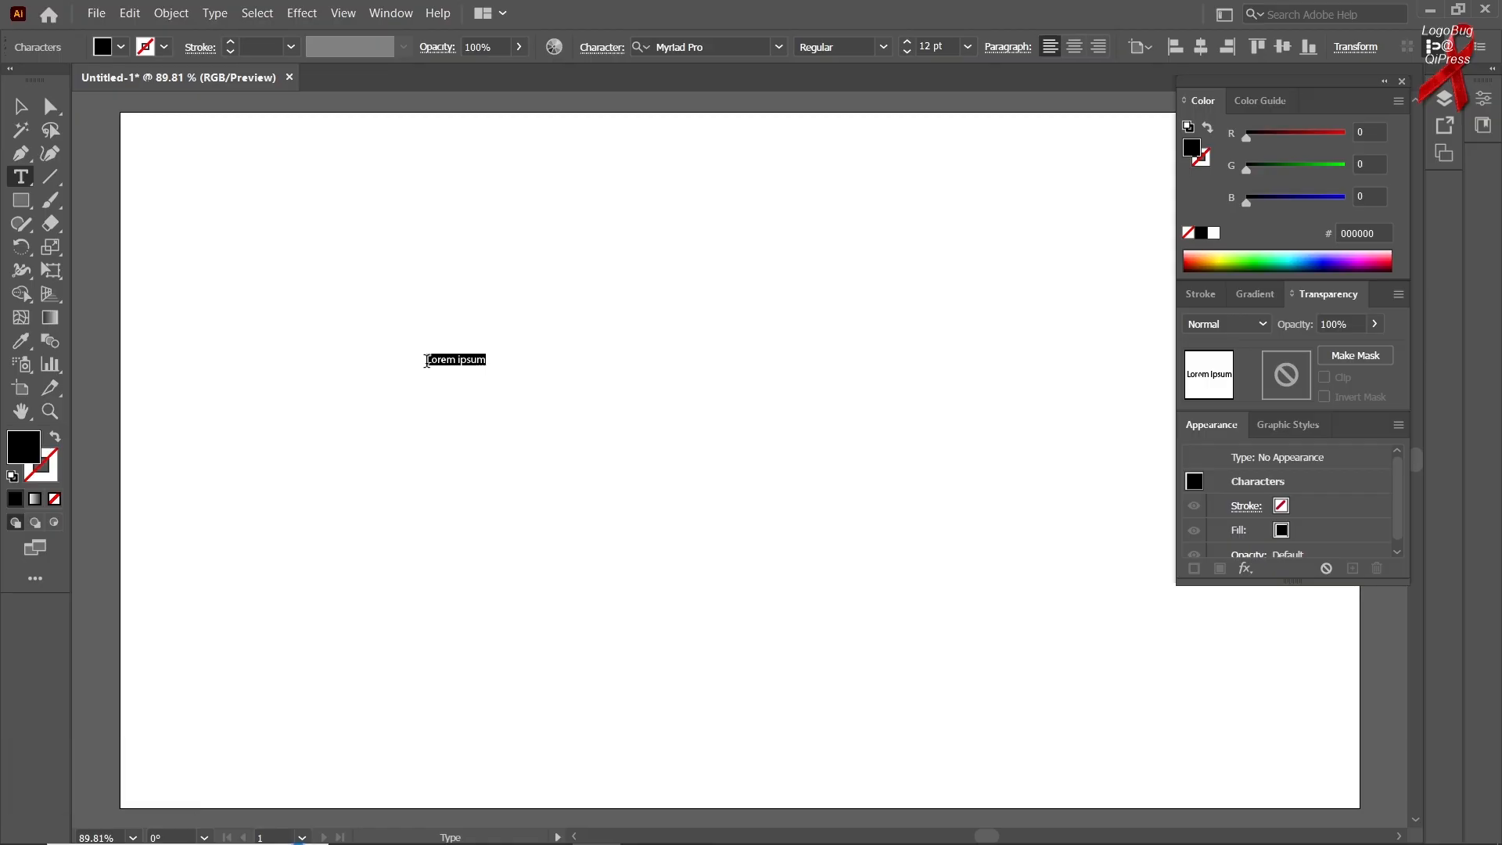
type("glob")
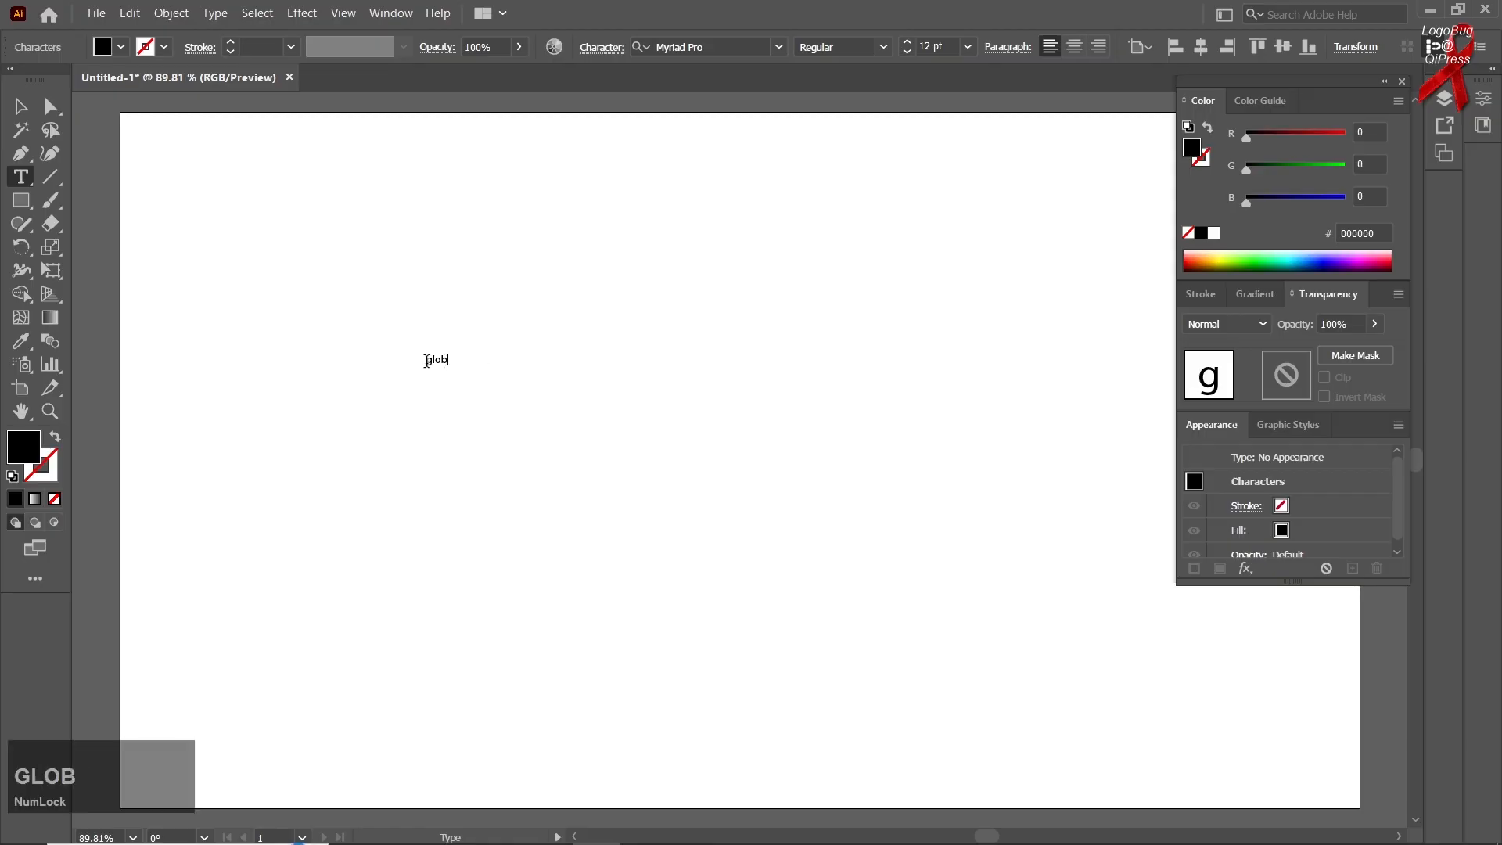
key("BackSpace")
key("BackSpace")
key("BackSpace")
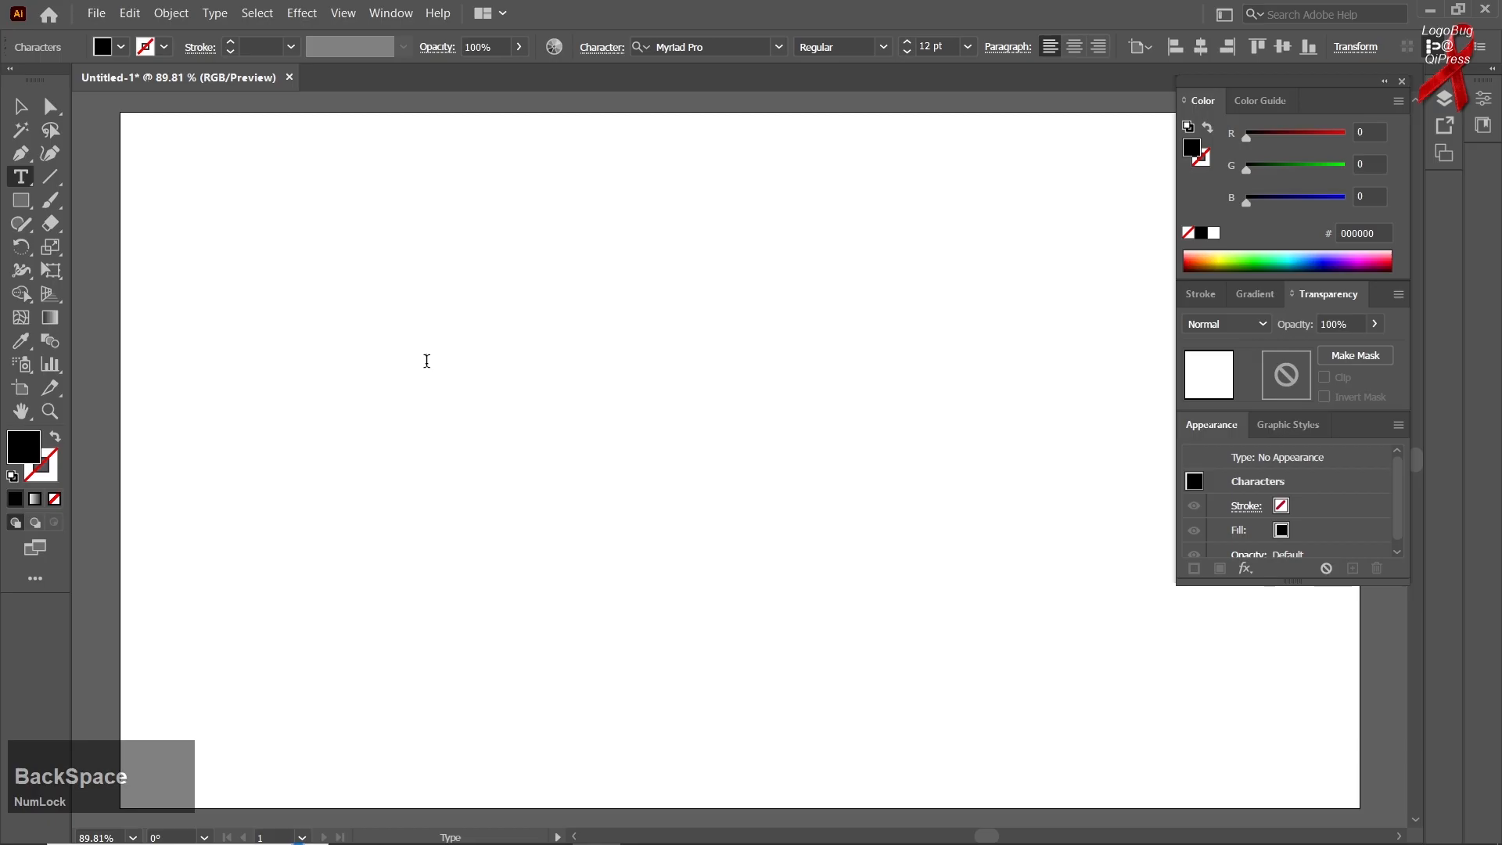
key("Caps_Lock")
type("GLOBAL")
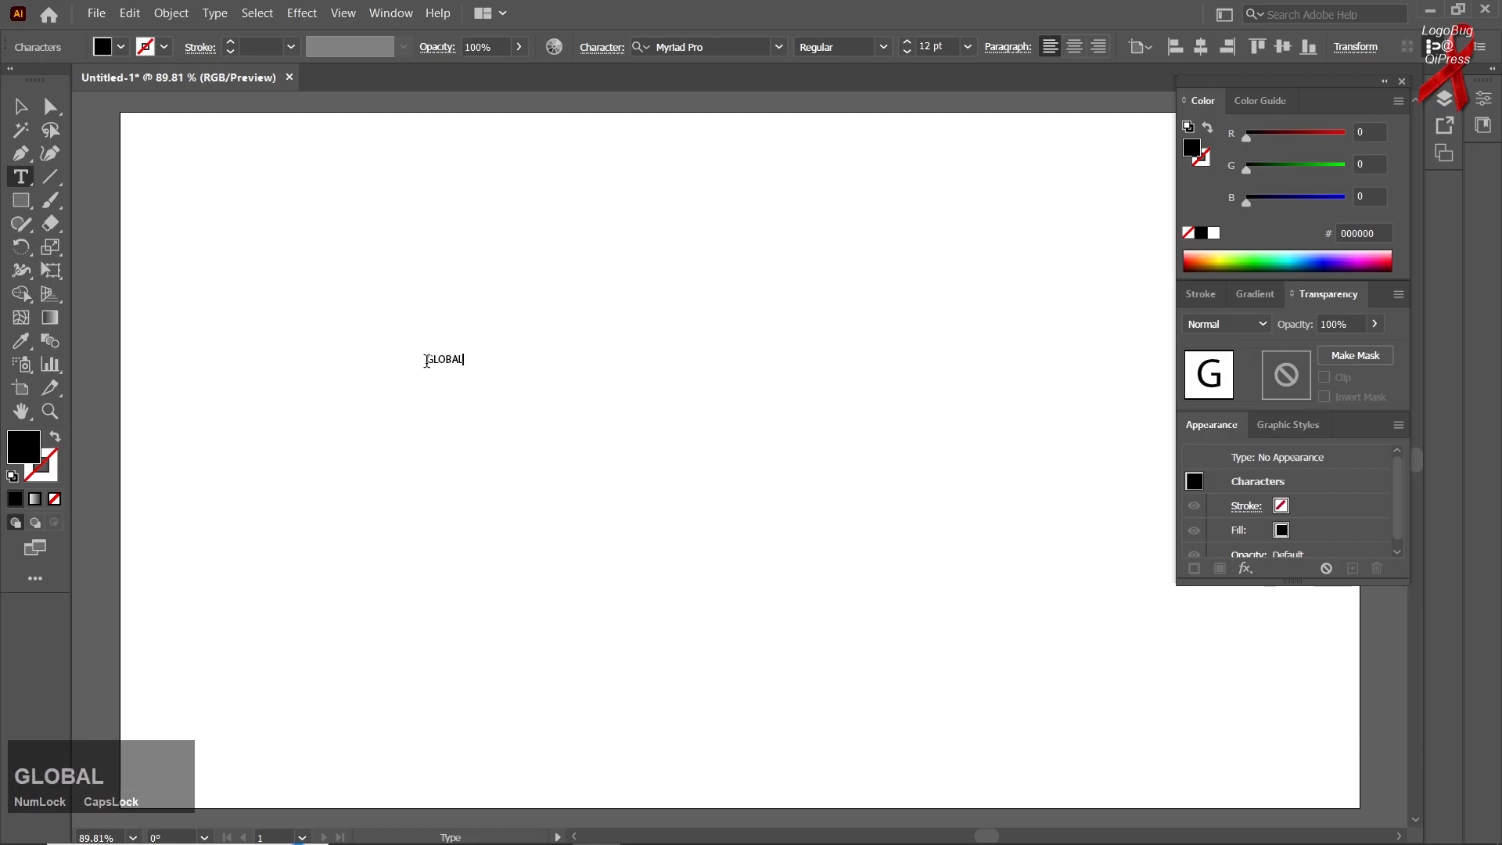
key("Caps_Lock")
Enlarge the GLOBAL text proportionally to about 187 pt in the artboard's upper-left area and fill it with dark red 781C00
left_click(20, 105)
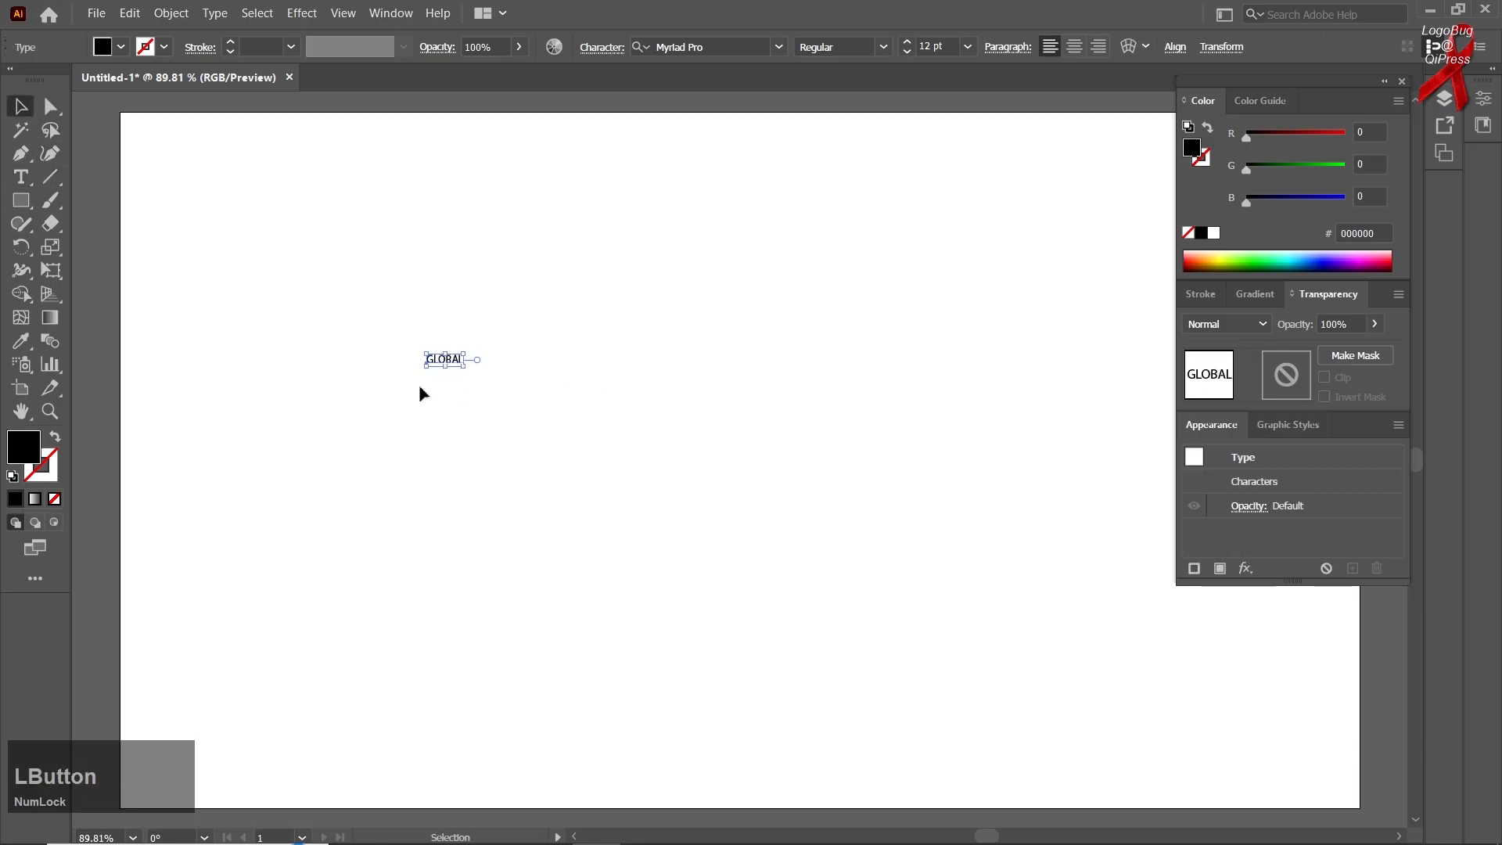
left_click_drag(463, 363, 728, 499)
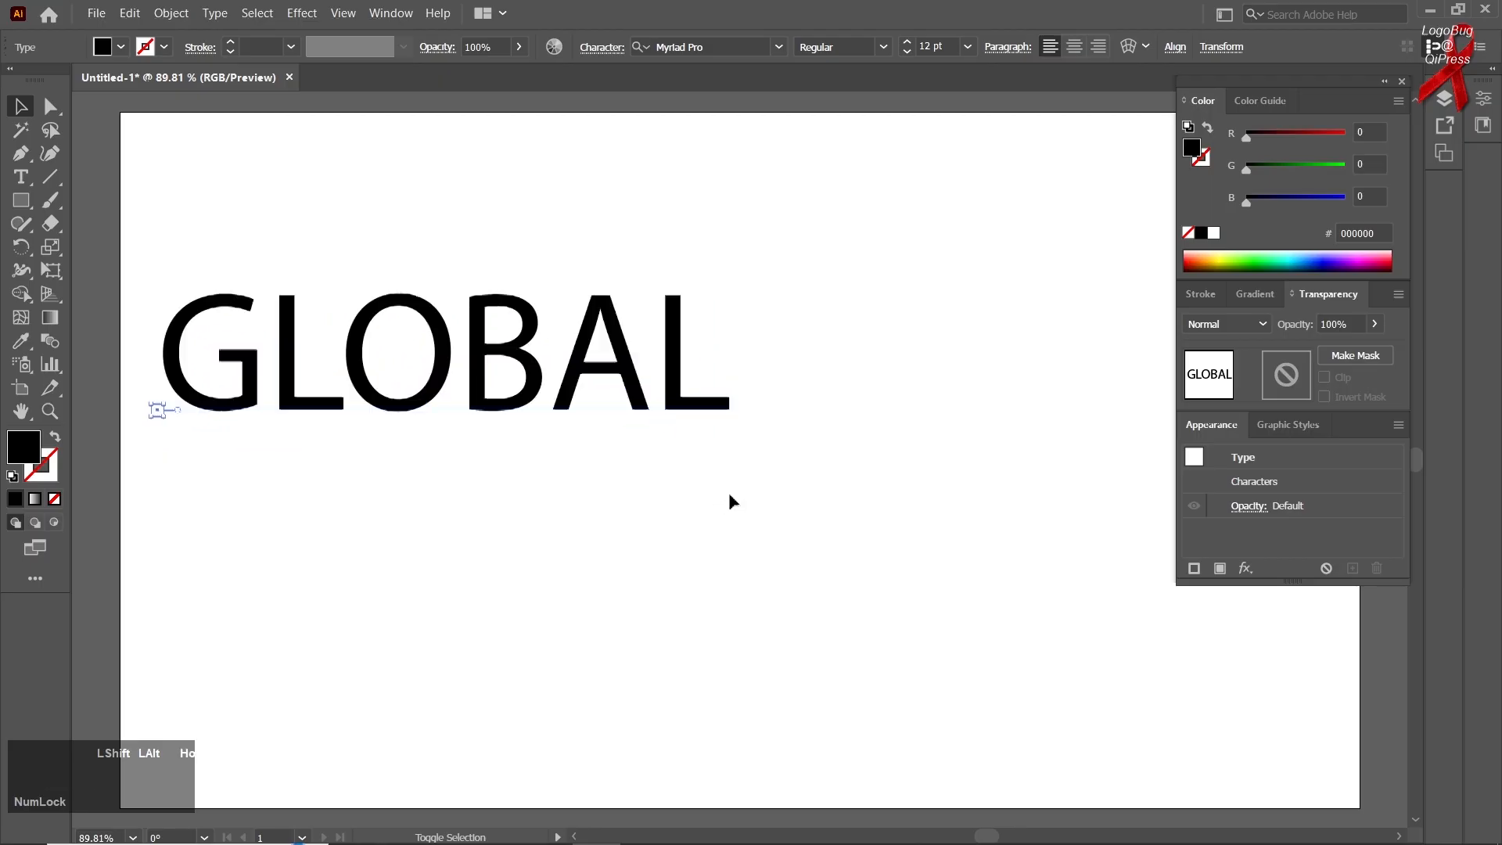
left_click_drag(646, 401, 707, 420)
left_click(1244, 252)
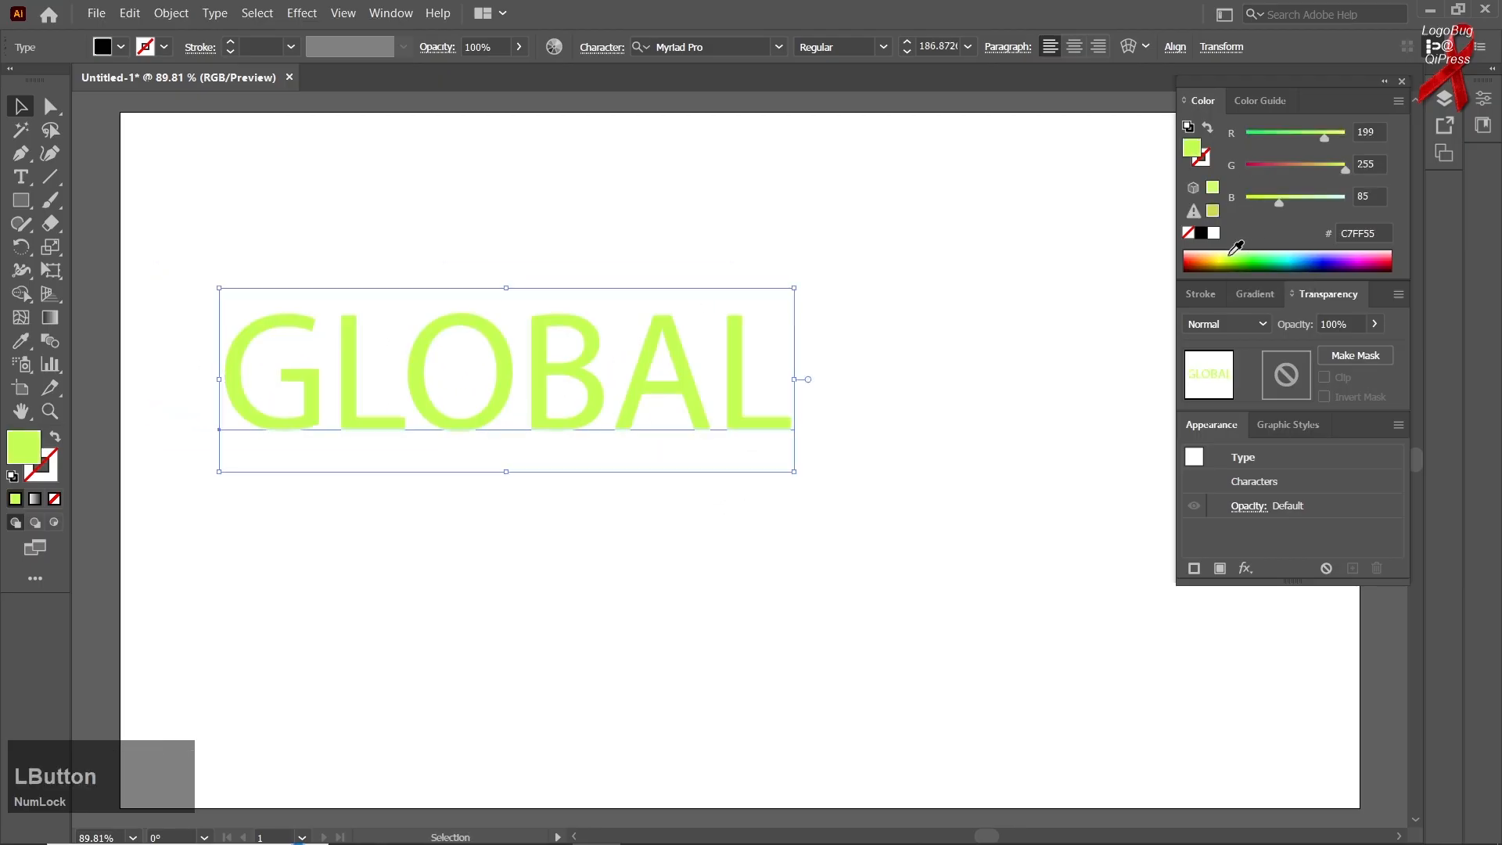
left_click(1192, 259)
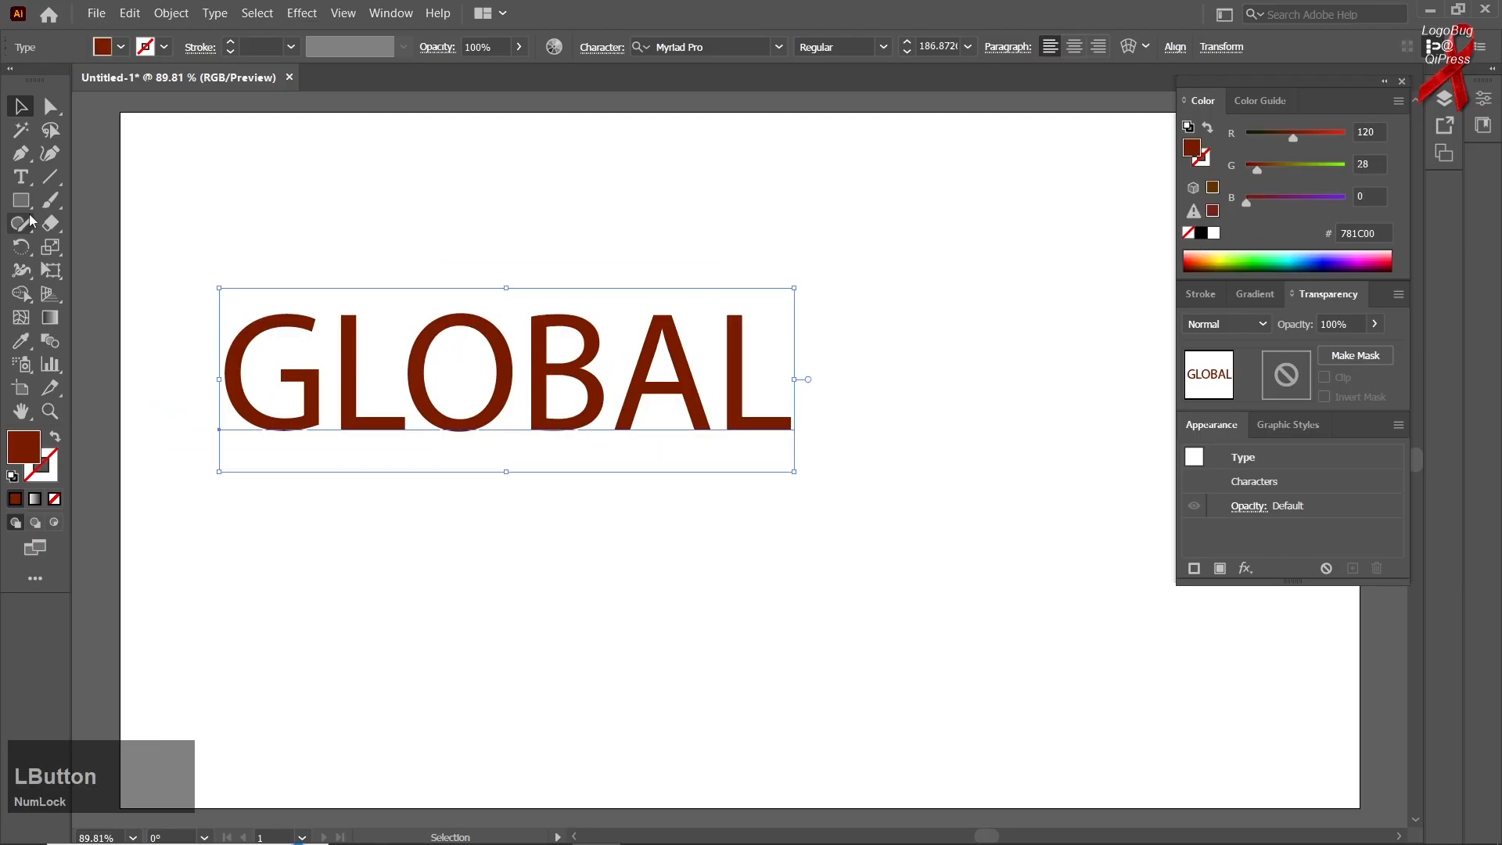
Try to perspective-distort the live GLOBAL text from its lower-right corner with the Free Transform tool
right_click(46, 272)
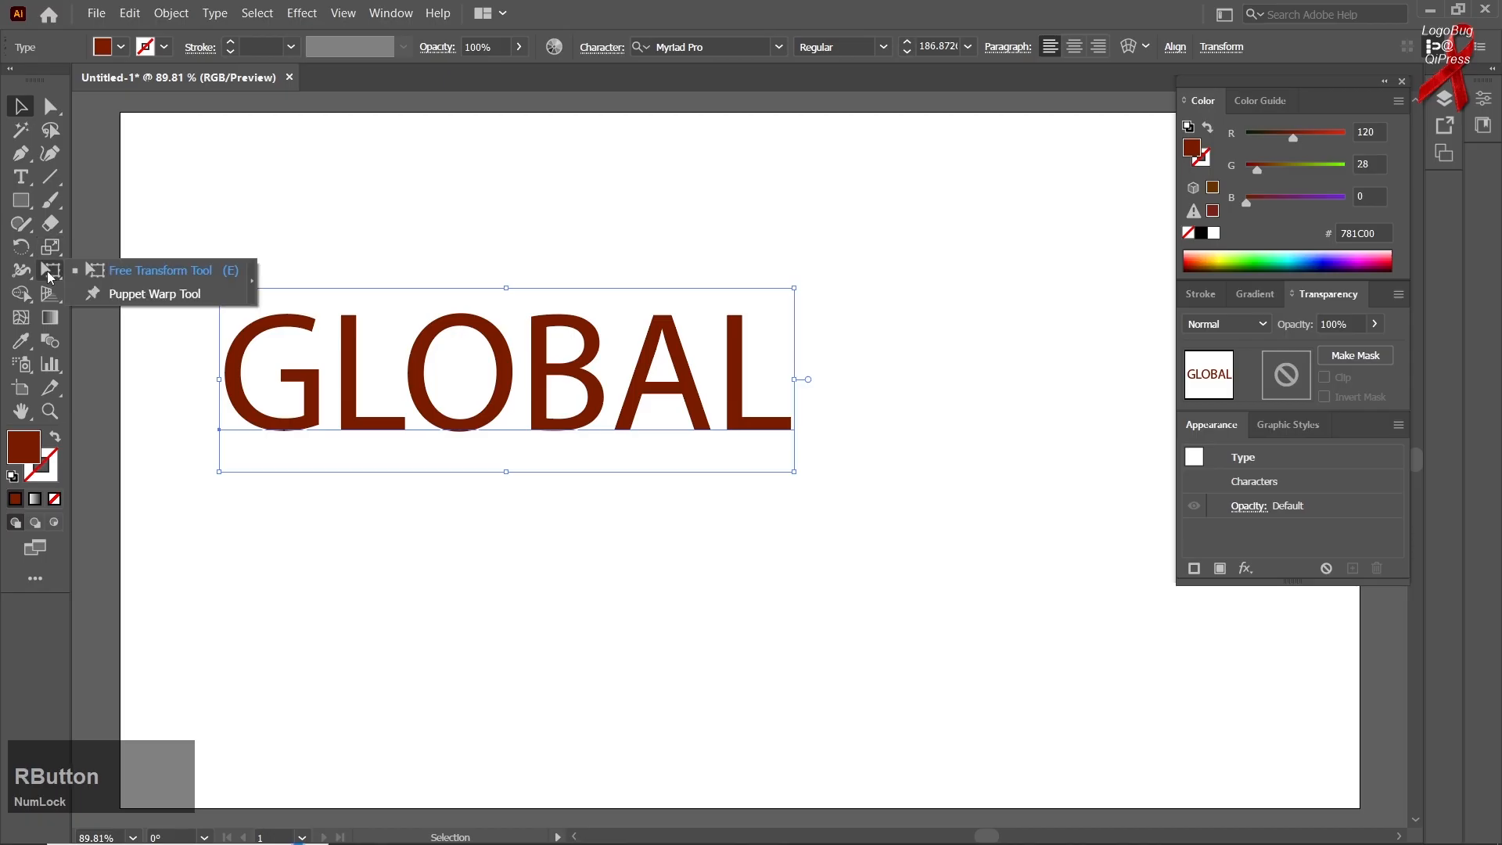
left_click(127, 276)
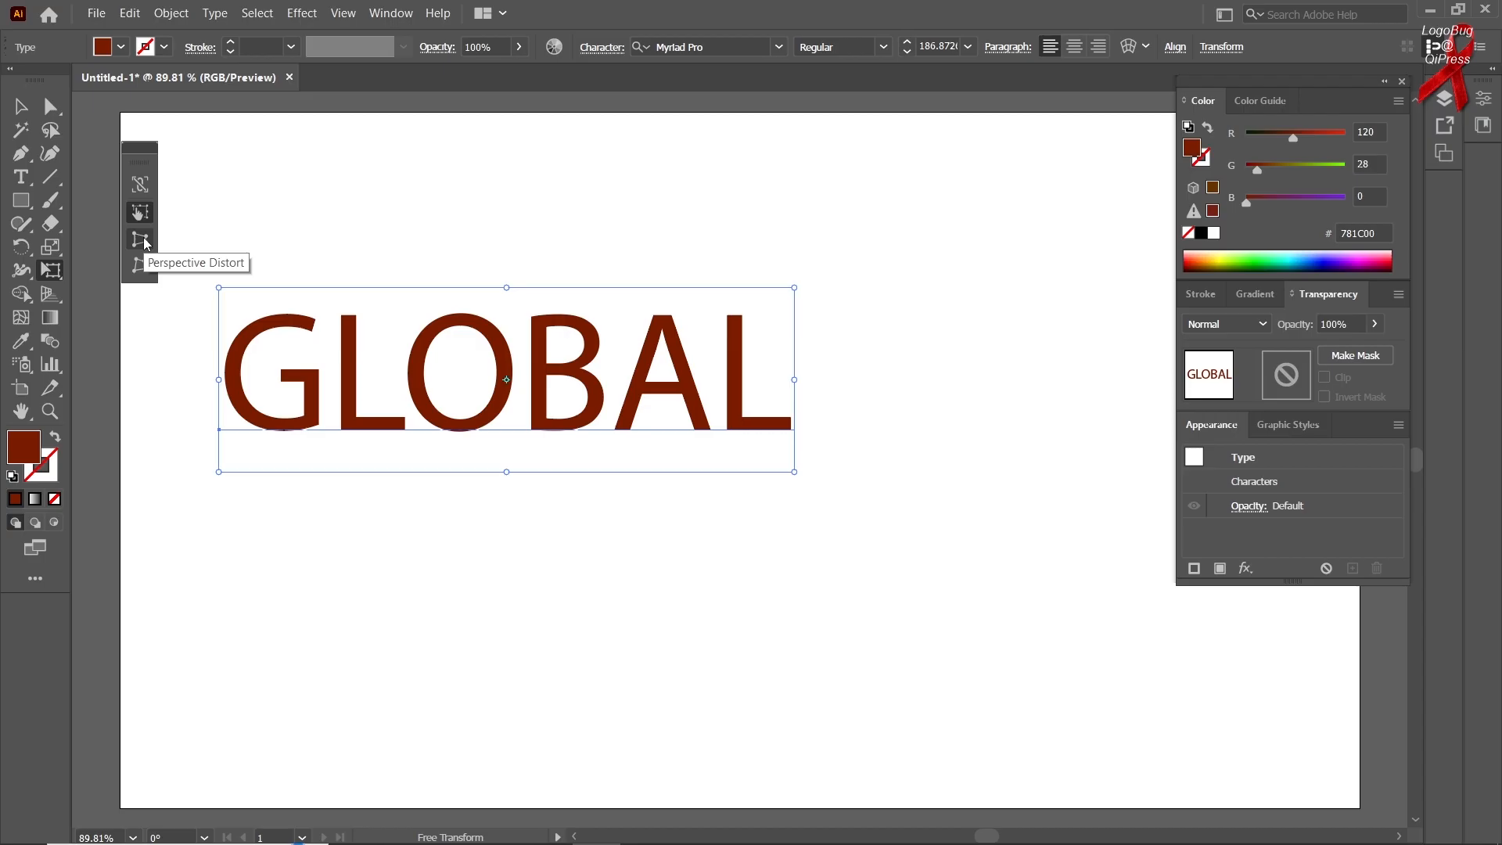
left_click(144, 239)
left_click_drag(795, 473, 791, 560)
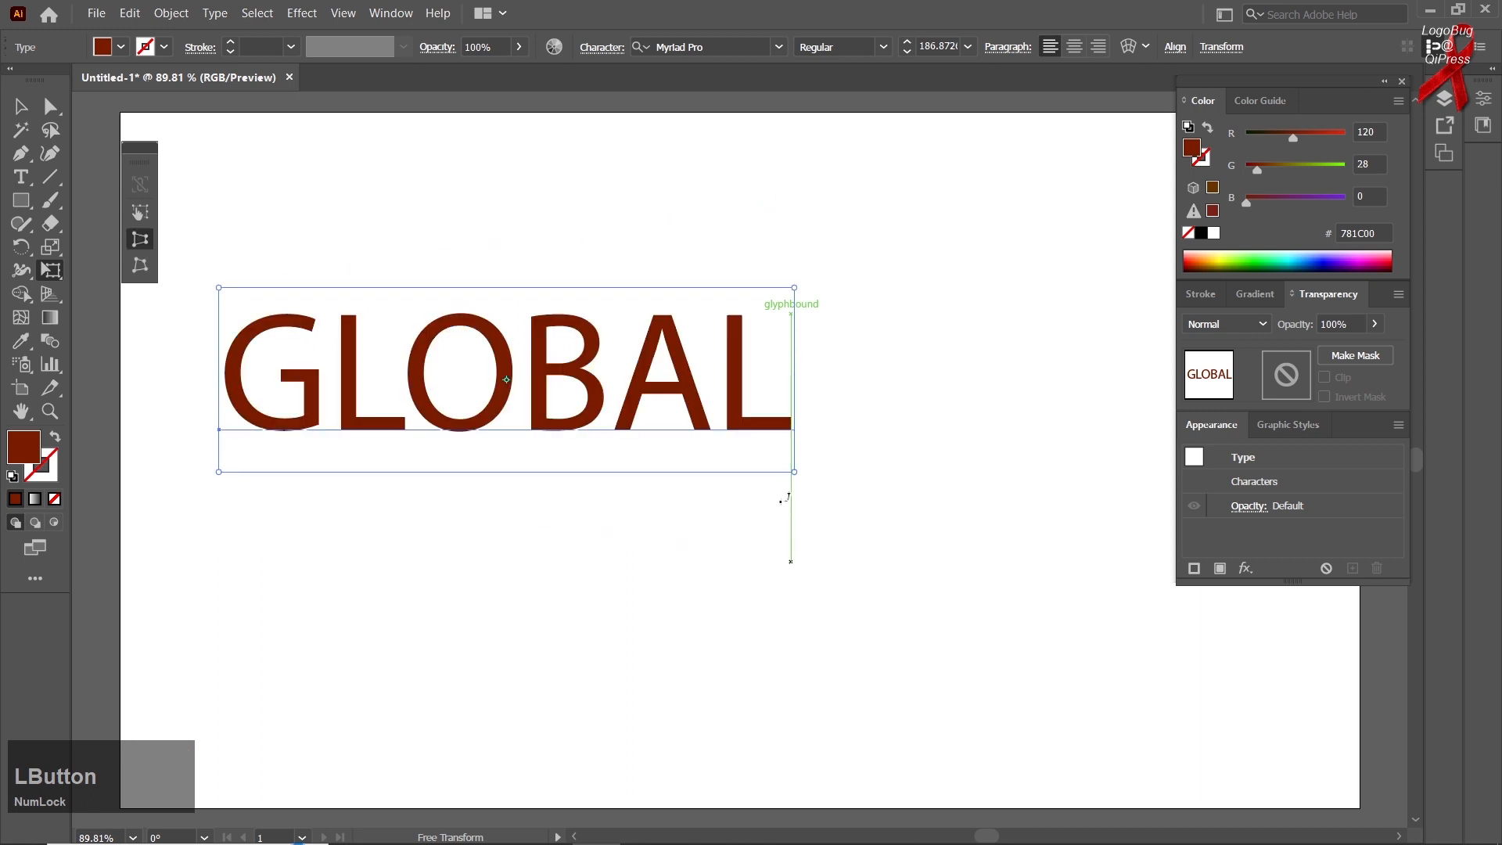
left_click_drag(794, 479, 688, 466)
Make the GLOBAL text slightly shorter in Free Transform mode, and resize it proportionally with Constrain on to about 175 pt
left_click(141, 213)
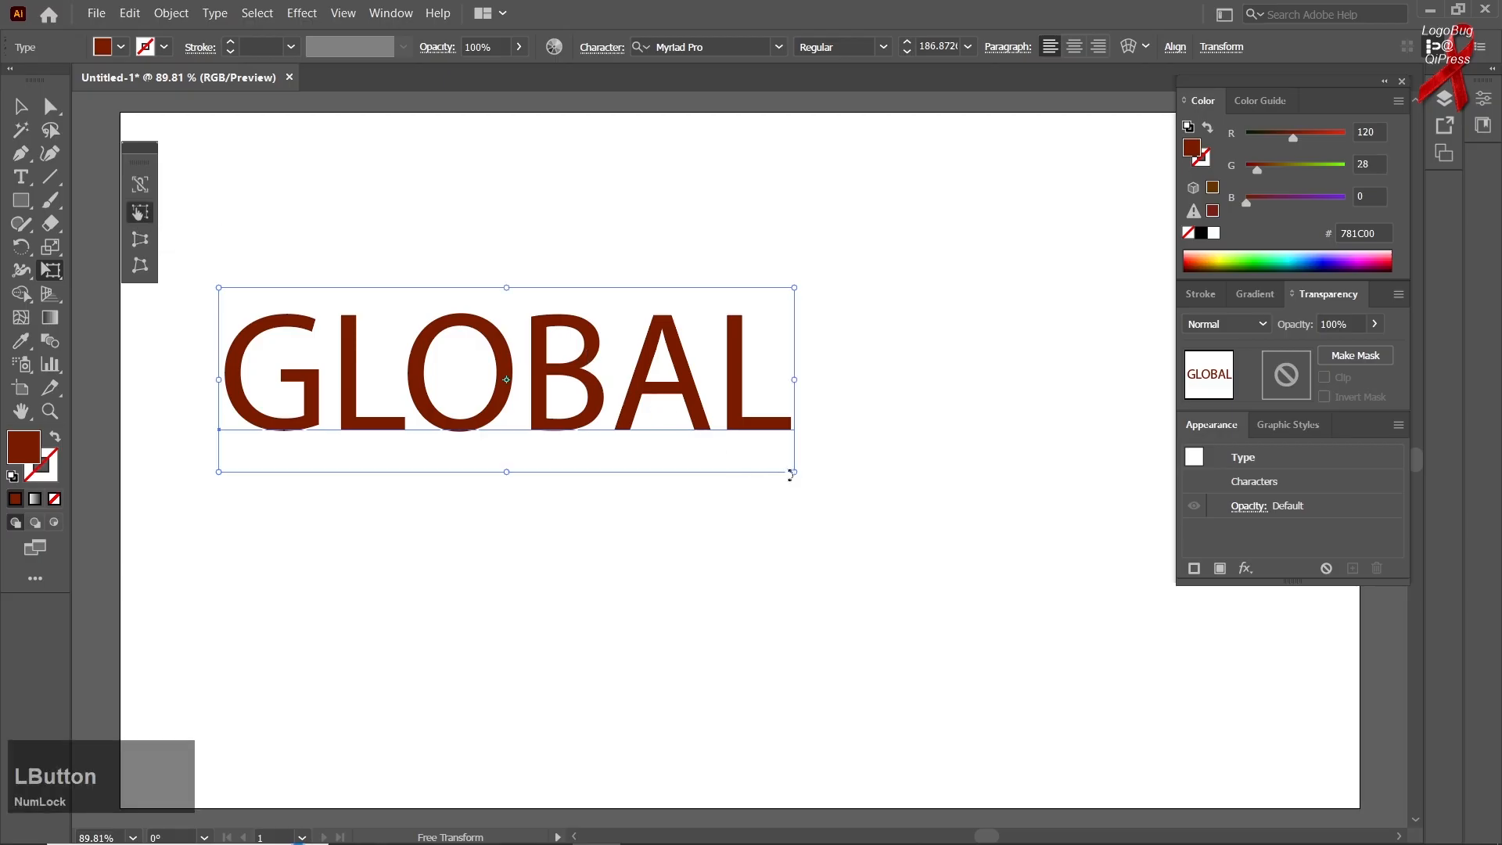
mouse_move(794, 474)
left_mouse_down()
mouse_move(865, 543)
mouse_move(821, 472)
mouse_move(905, 587)
mouse_move(942, 591)
mouse_move(837, 494)
mouse_move(784, 498)
mouse_move(933, 642)
mouse_move(795, 460)
left_mouse_up()
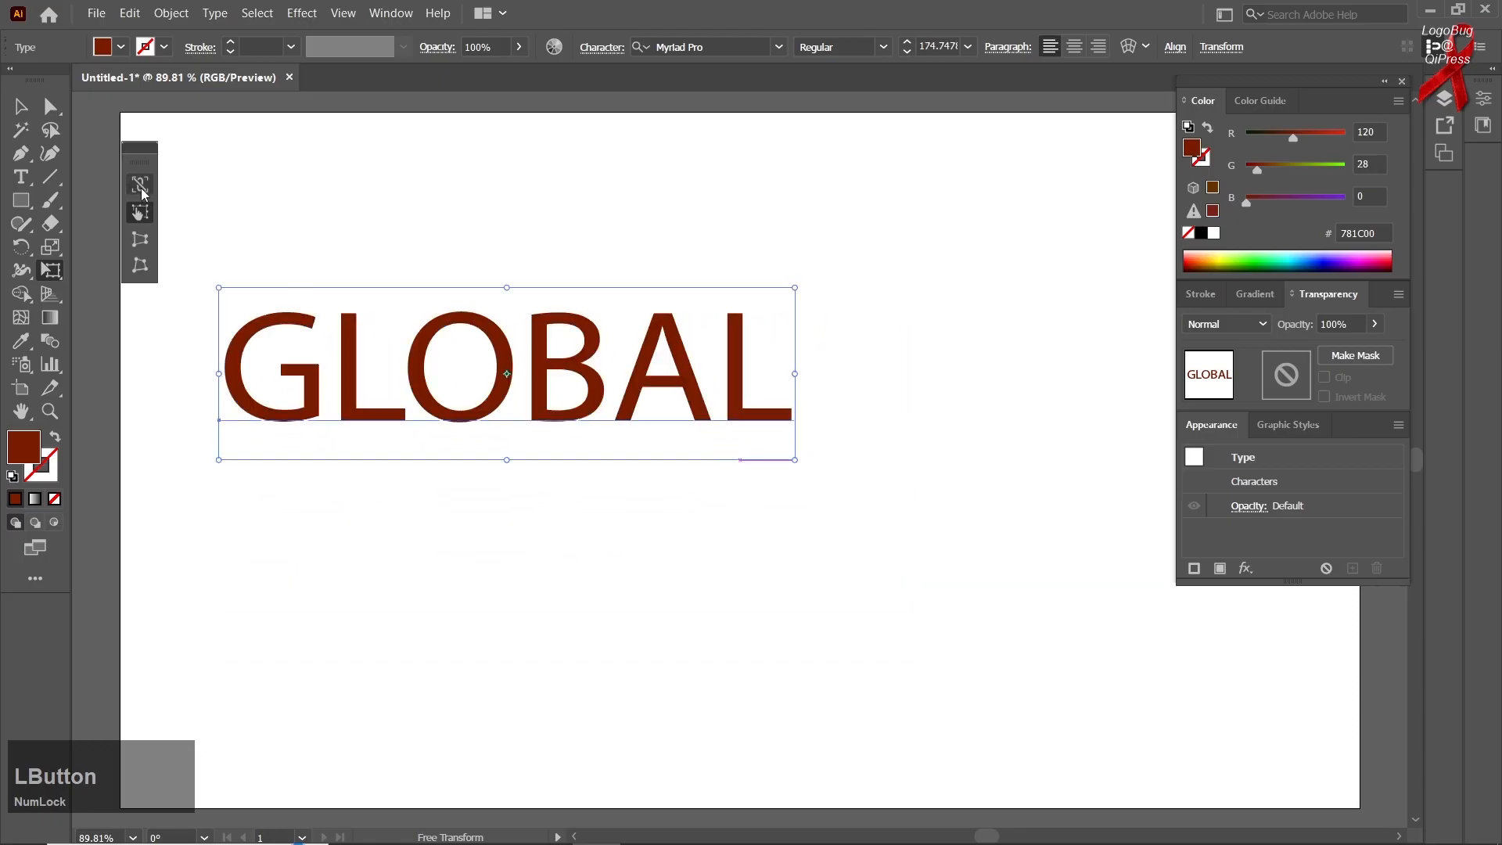
left_click(141, 188)
left_click_drag(795, 462, 843, 542)
left_click_drag(817, 514, 788, 489)
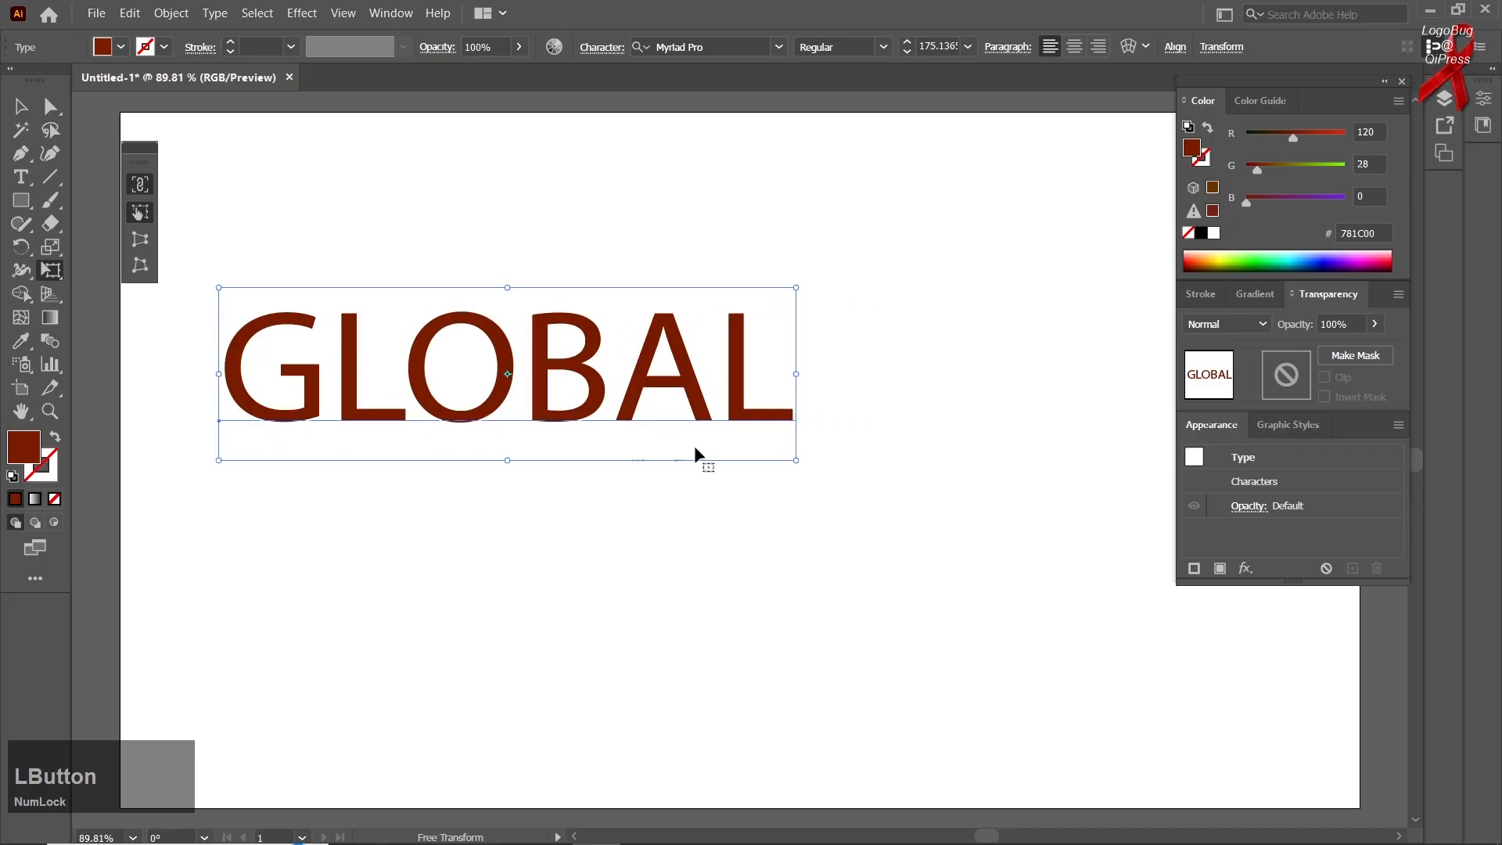
Try Perspective Distort on the live text again, from both its lower-right and upper-right corners
left_click(140, 240)
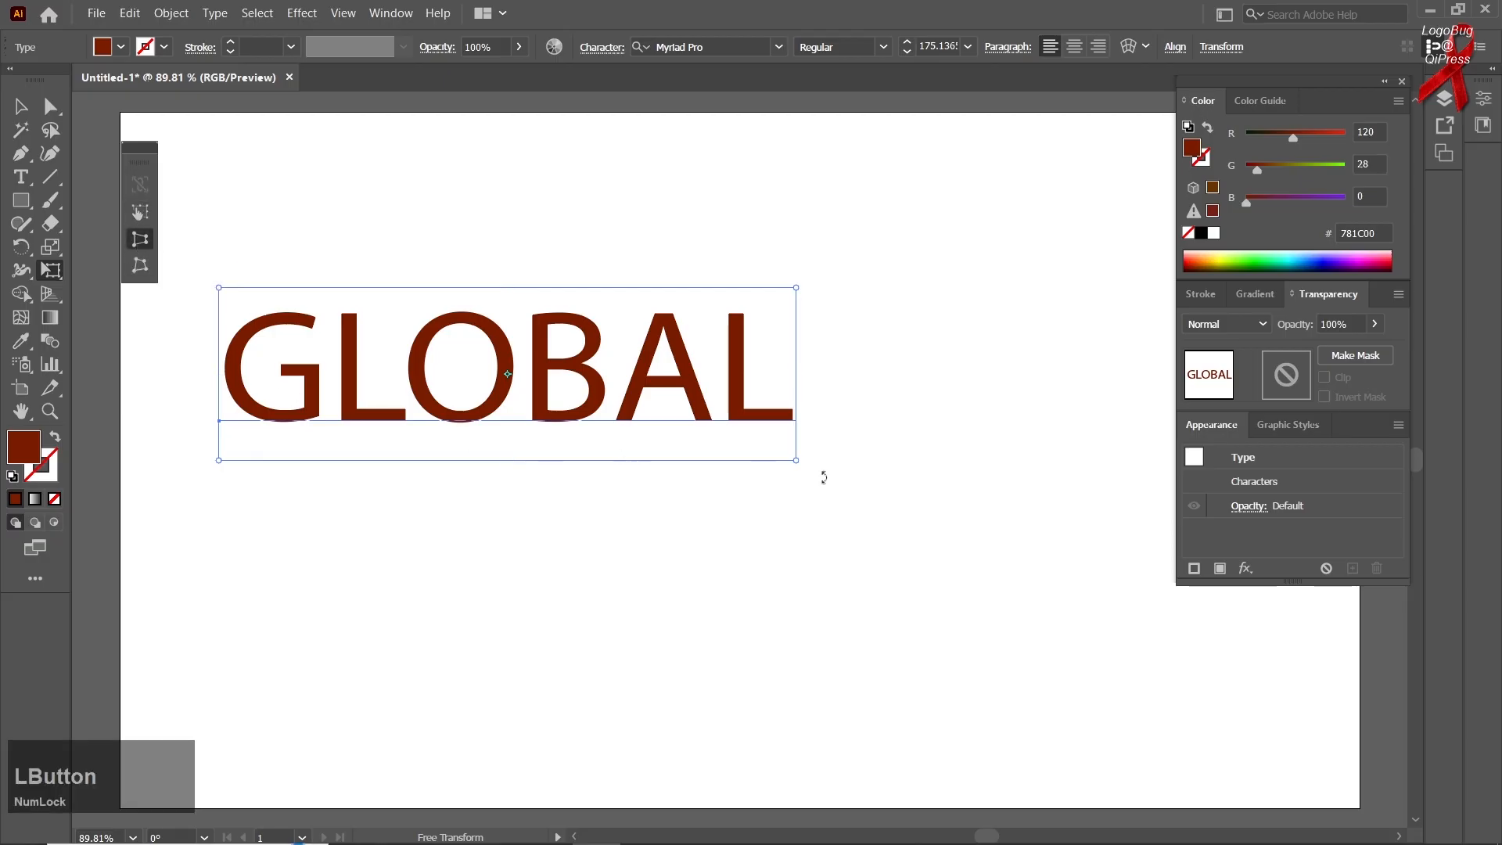
left_click_drag(797, 461, 581, 443)
left_click_drag(797, 289, 795, 328)
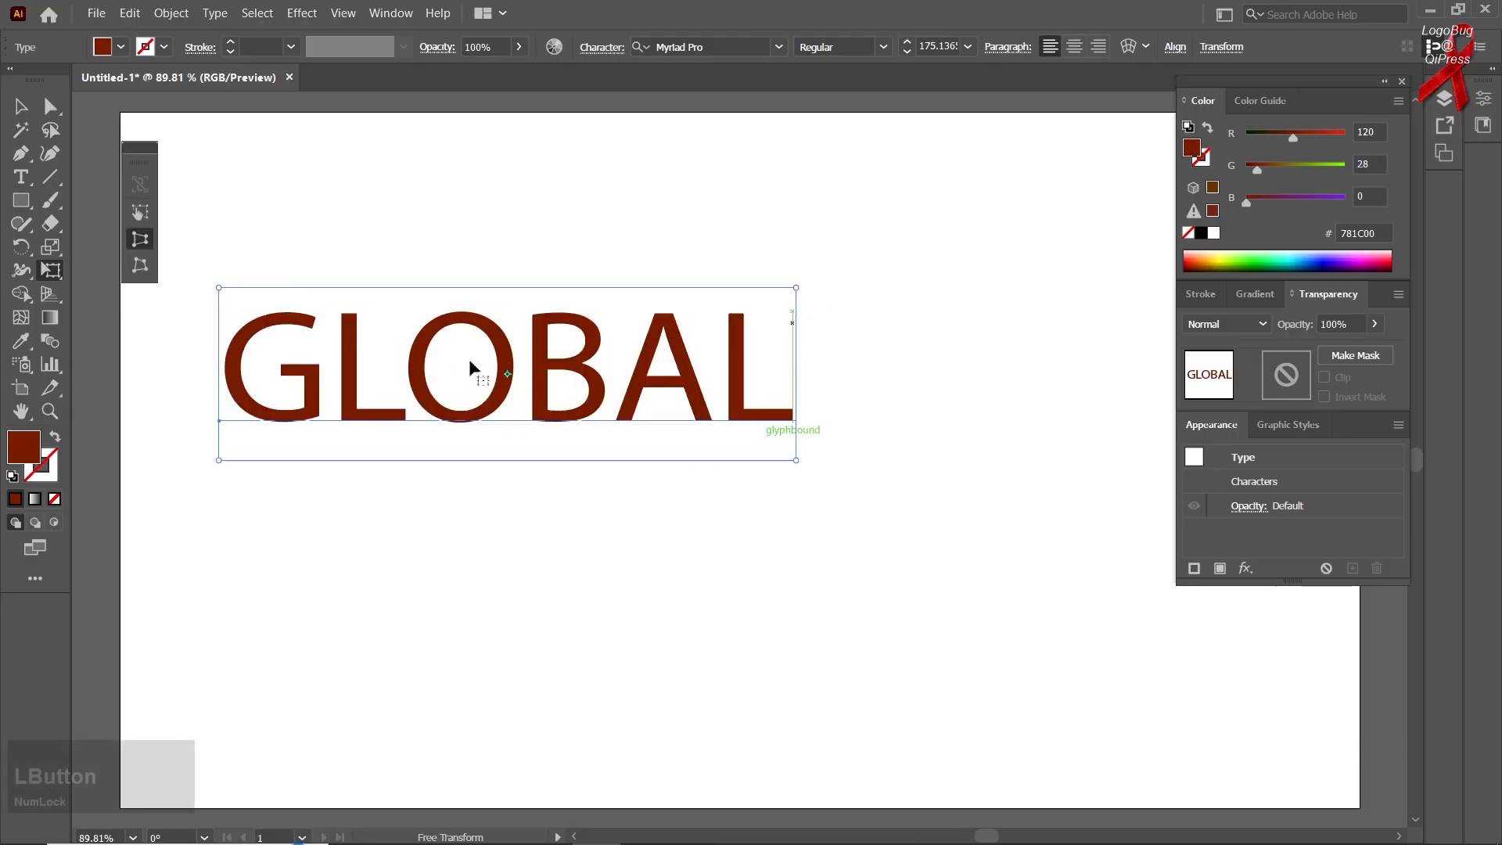
Move the GLOBAL text slightly right and down, and expand its object and fill into outlines
left_click_drag(483, 344, 535, 359)
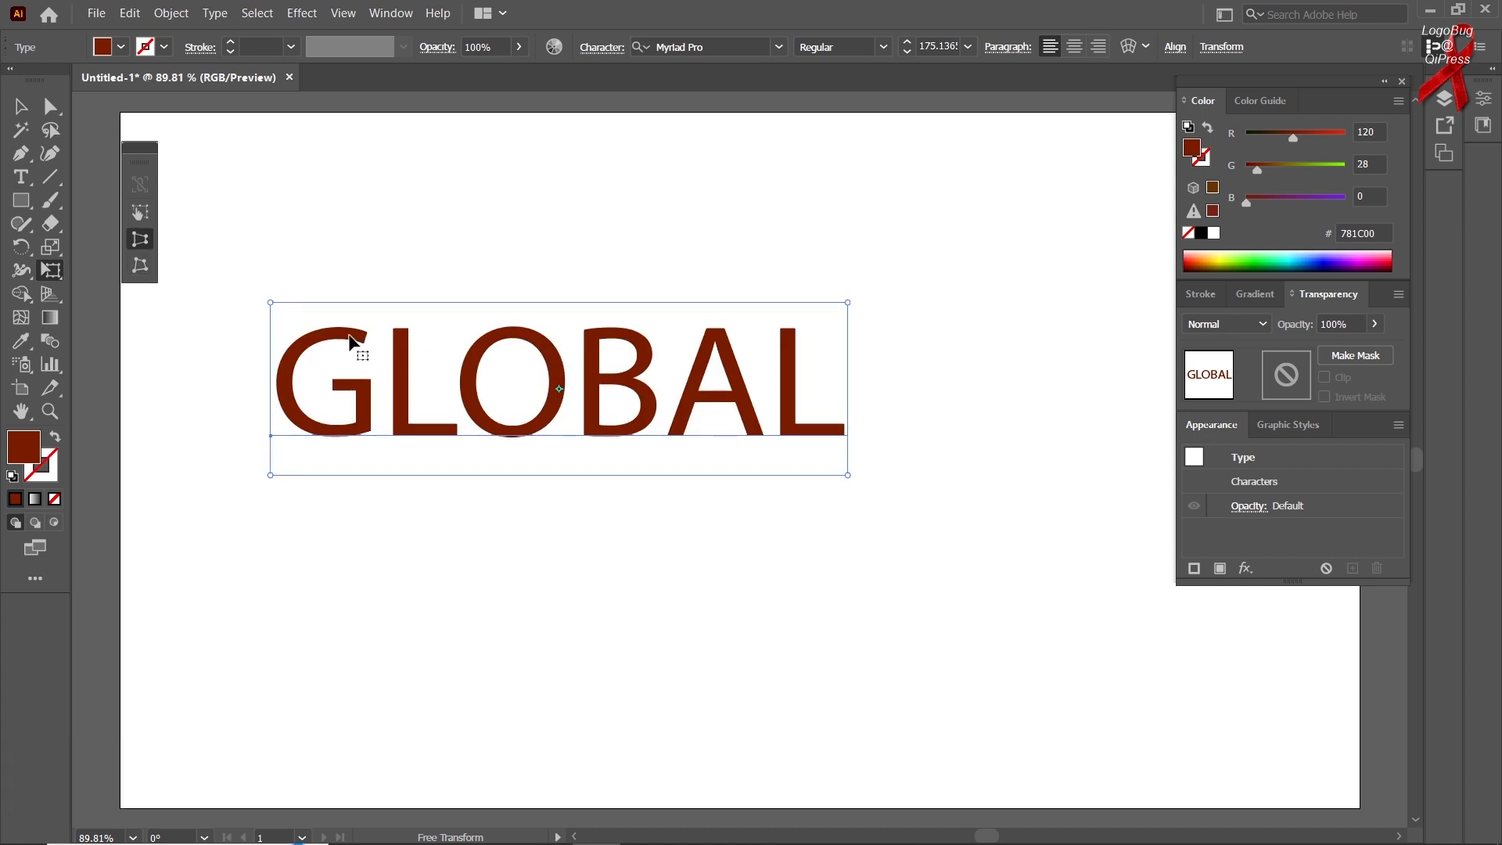
left_click(171, 13)
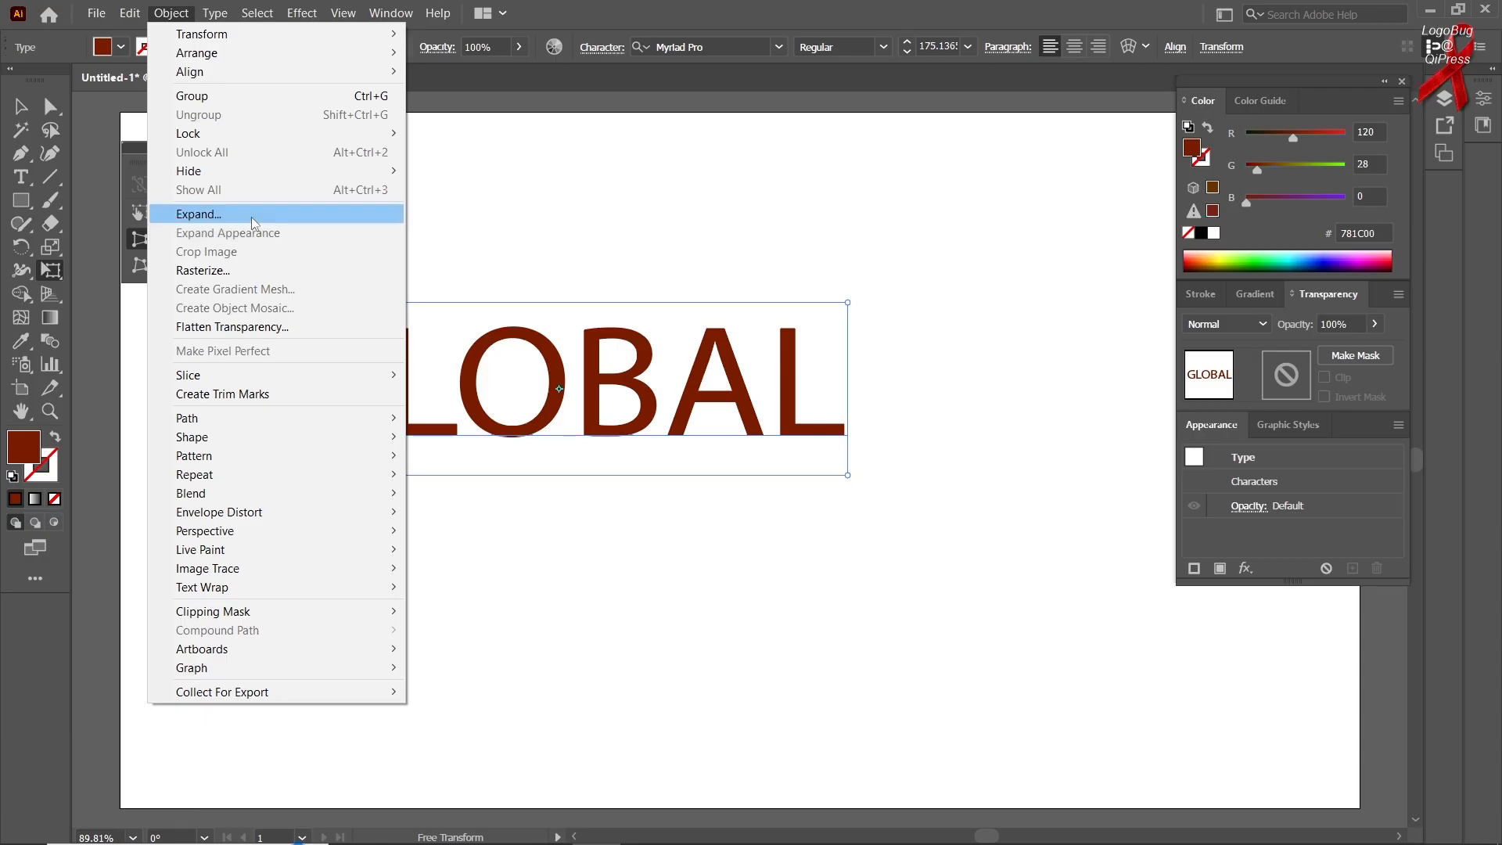
left_click(200, 215)
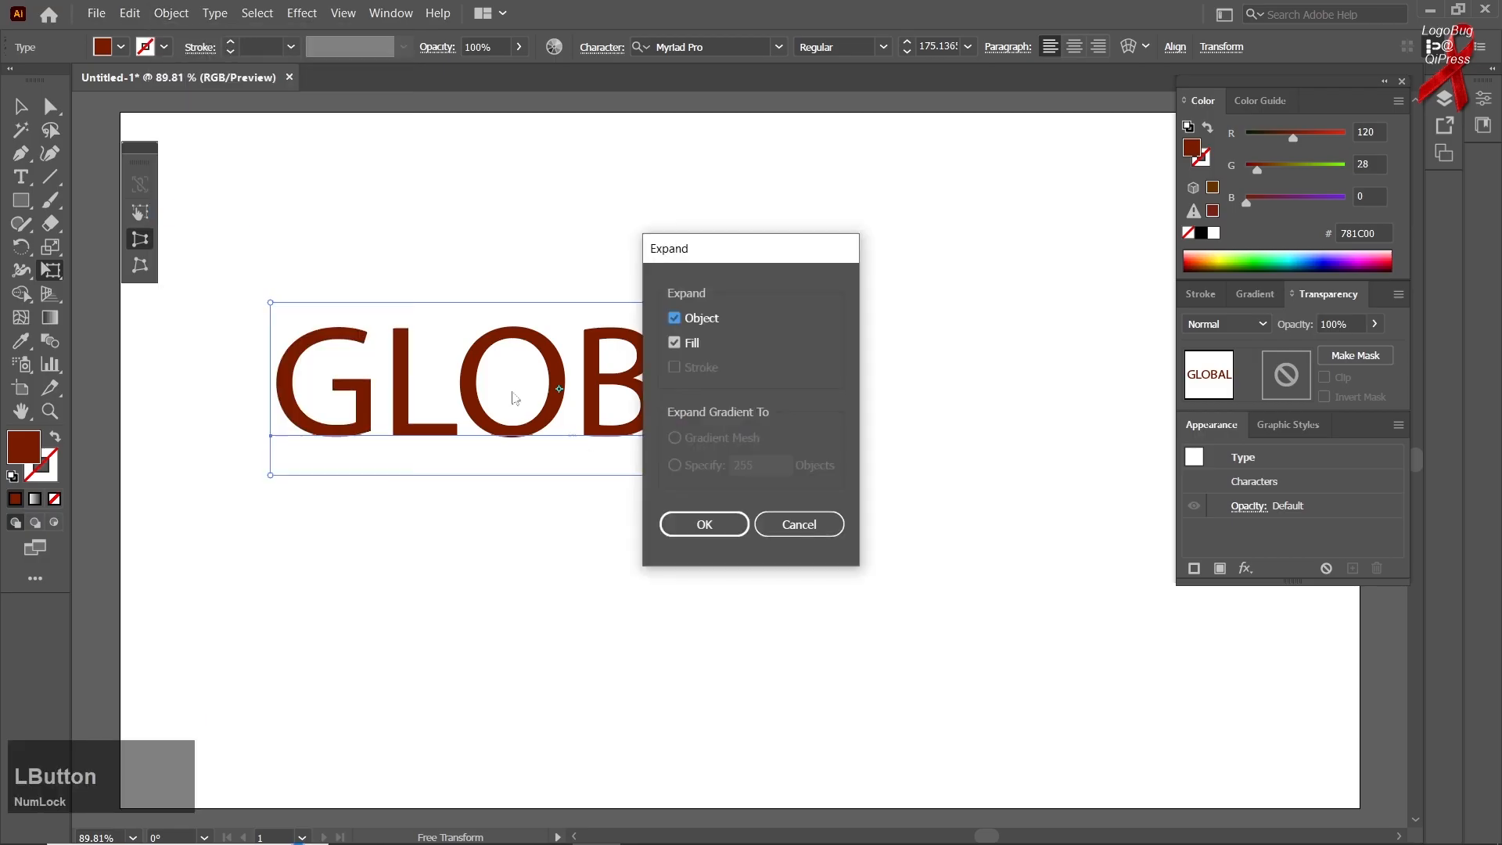
left_click(705, 524)
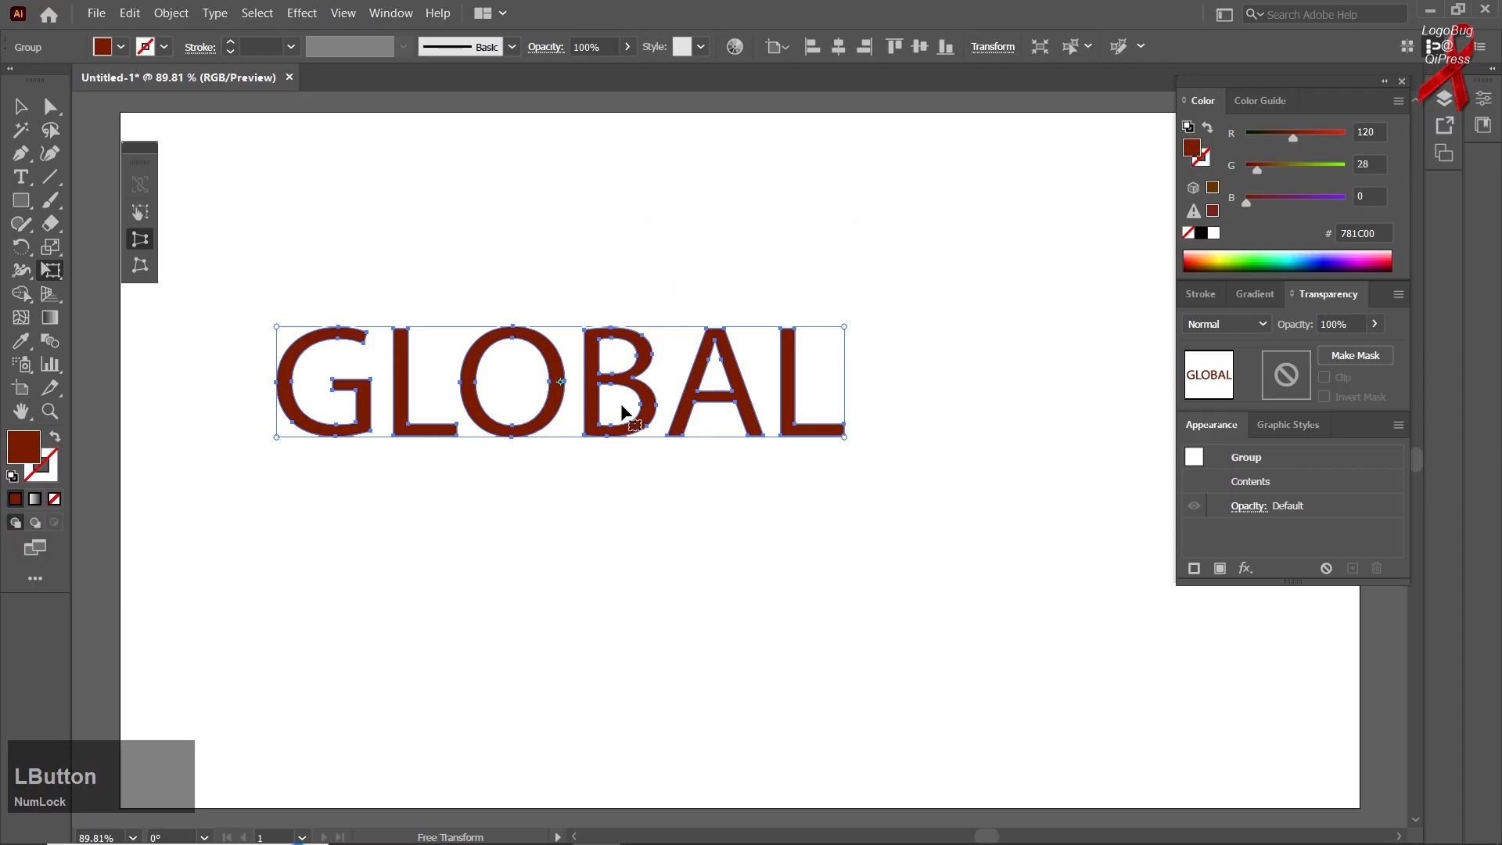
Perspective-distort the outlined GLOBAL so it tapers toward its right end, and undo the distortion
left_click_drag(842, 436, 853, 399)
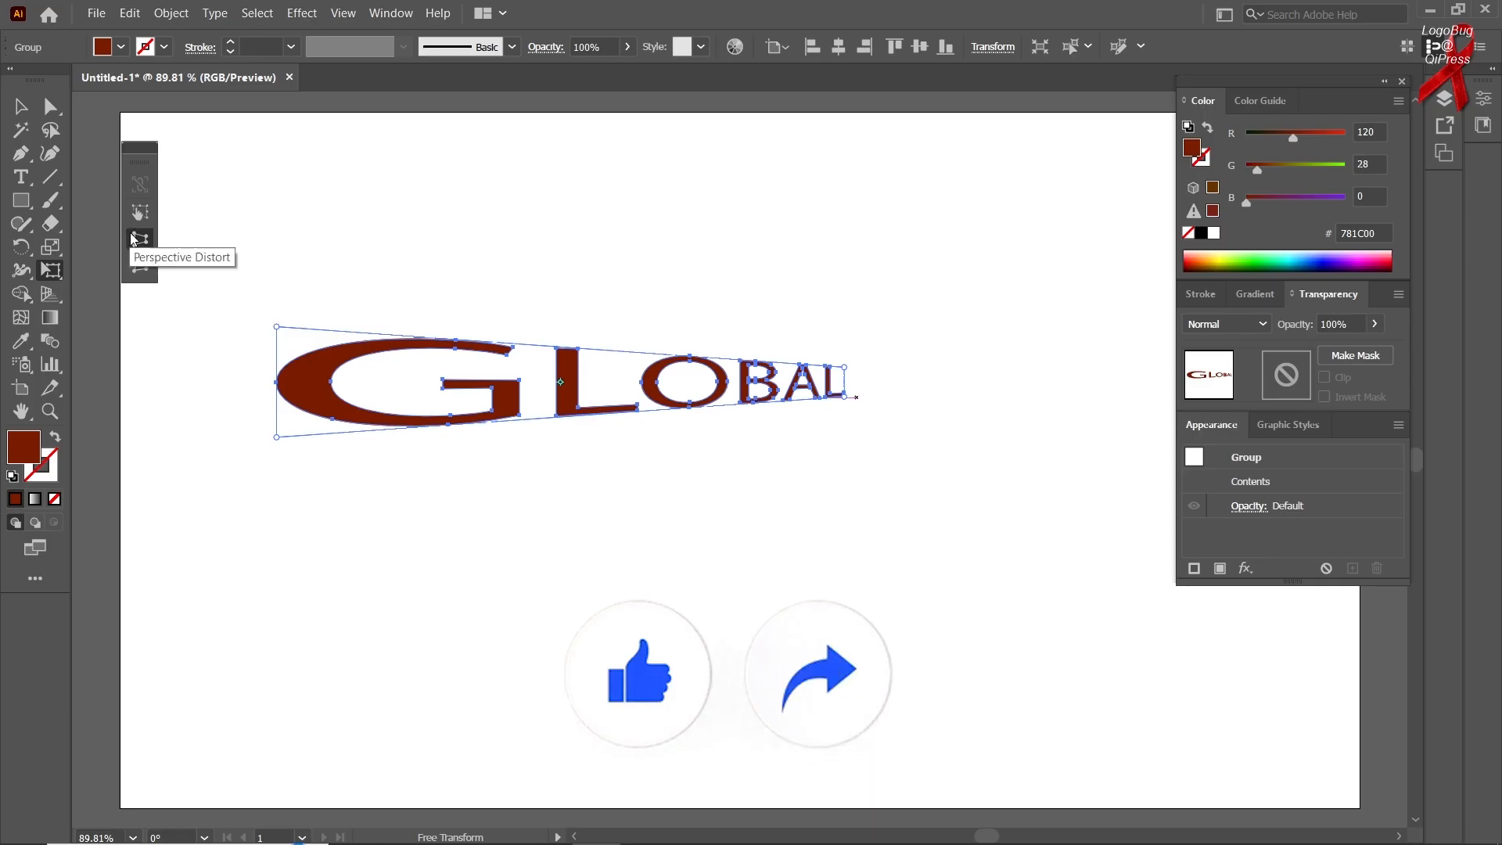
key("ctrl+z")
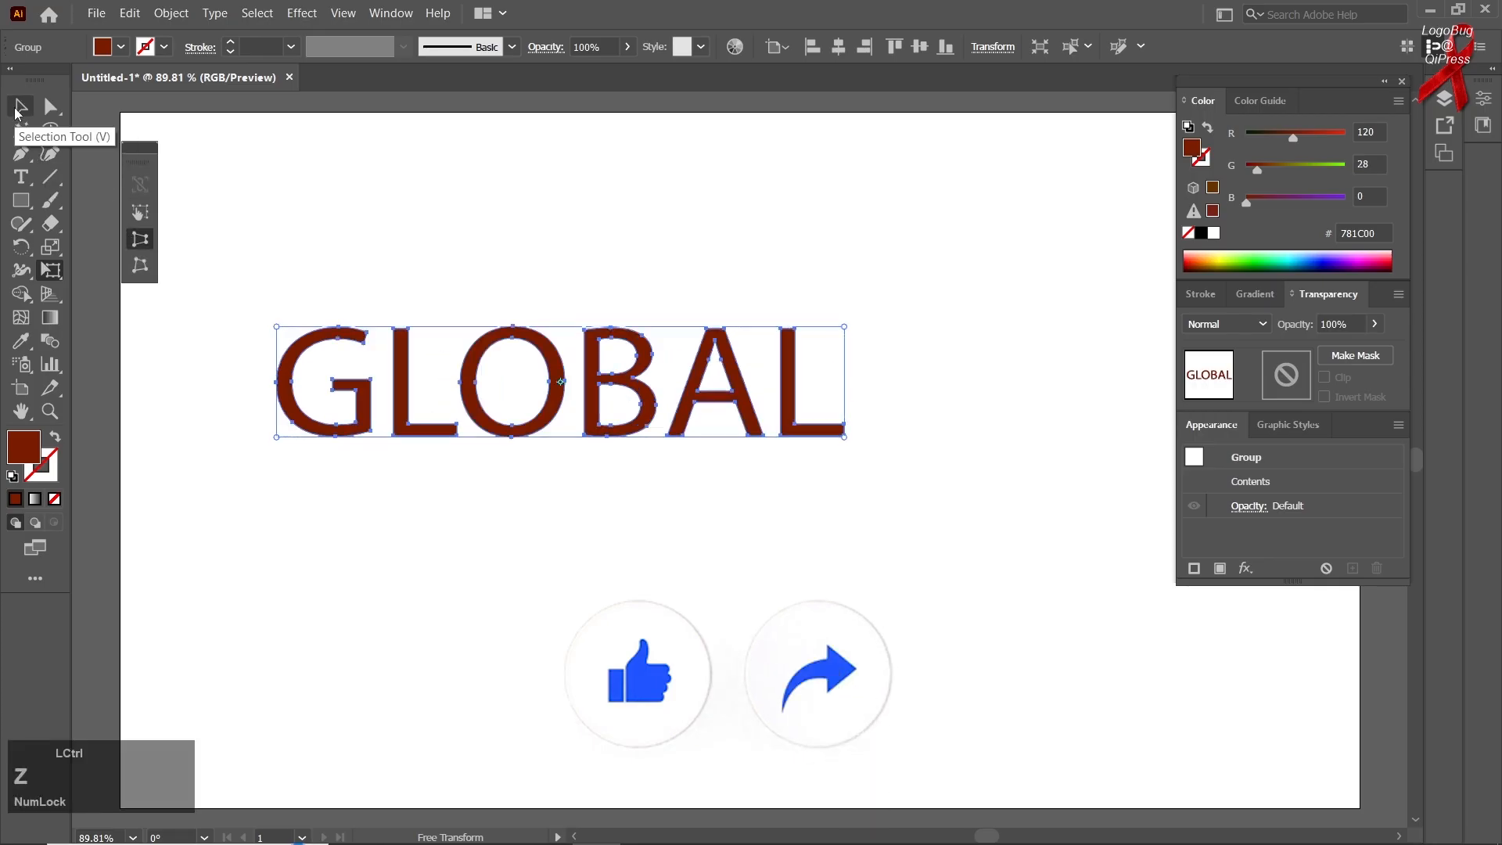
Duplicate the outlined GLOBAL and arrange the two copies one above the other with a wide gap between them
left_click(17, 110)
left_click(409, 191)
left_click_drag(409, 389, 415, 588)
left_click_drag(477, 451, 501, 340)
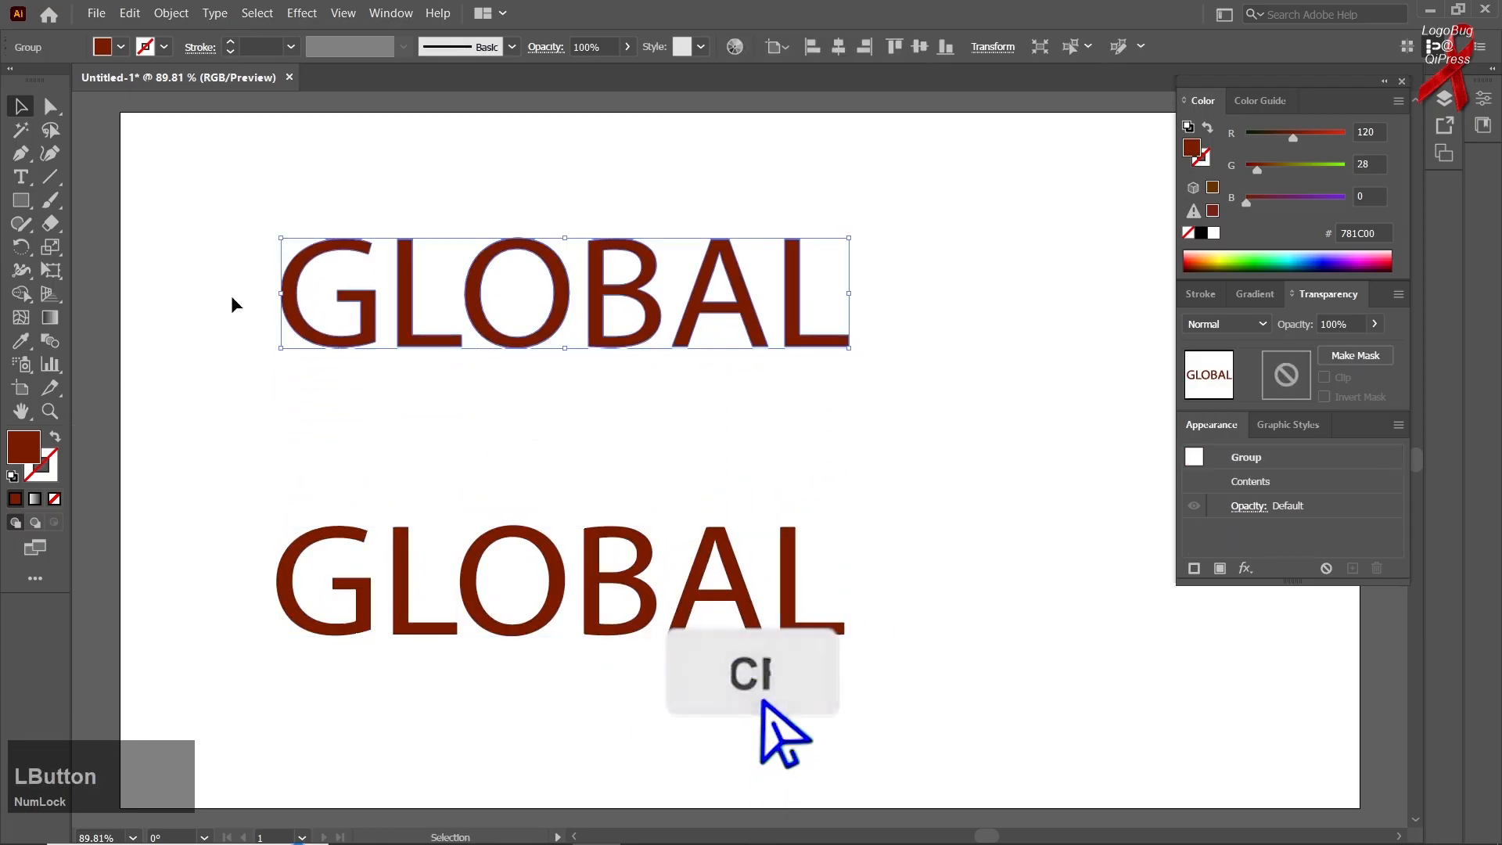
Perspective-distort the upper GLOBAL, spreading its right end taller and narrowing its left end
right_click(50, 223)
right_click(50, 249)
right_click(50, 270)
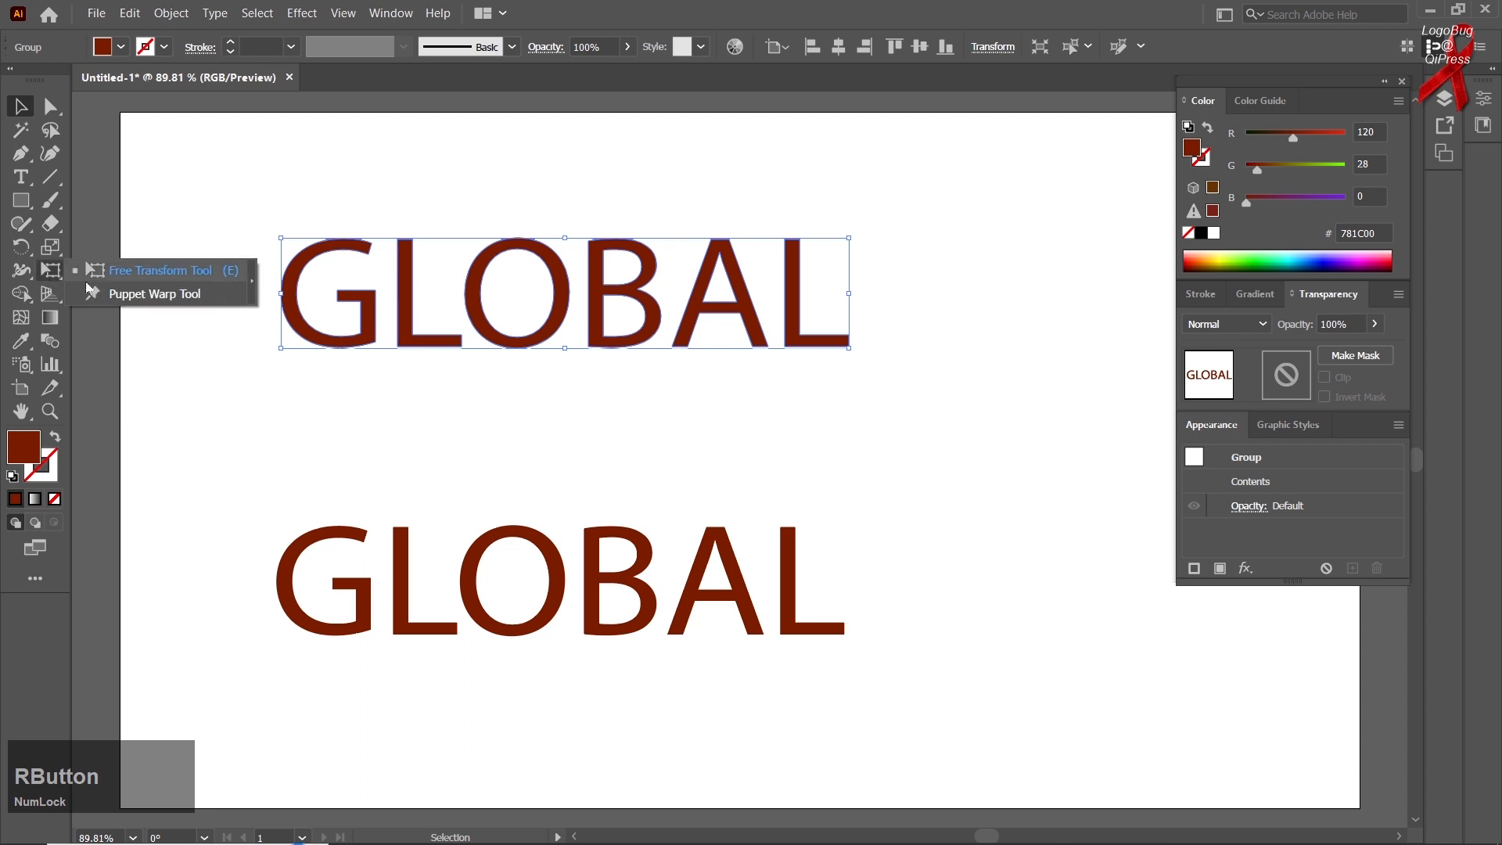
left_click(133, 270)
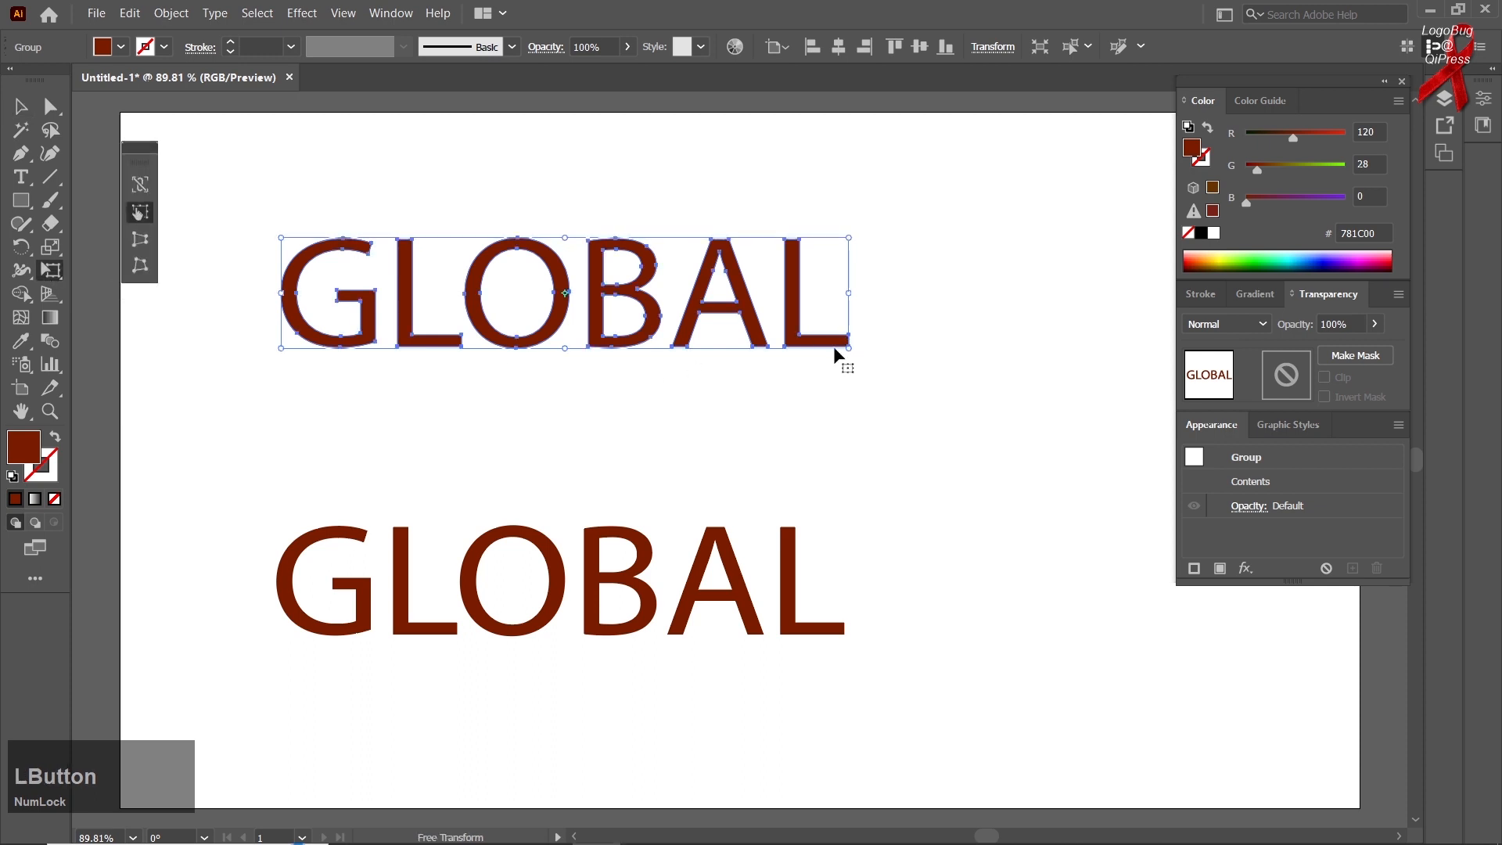
left_click(141, 246)
left_click_drag(851, 349, 849, 393)
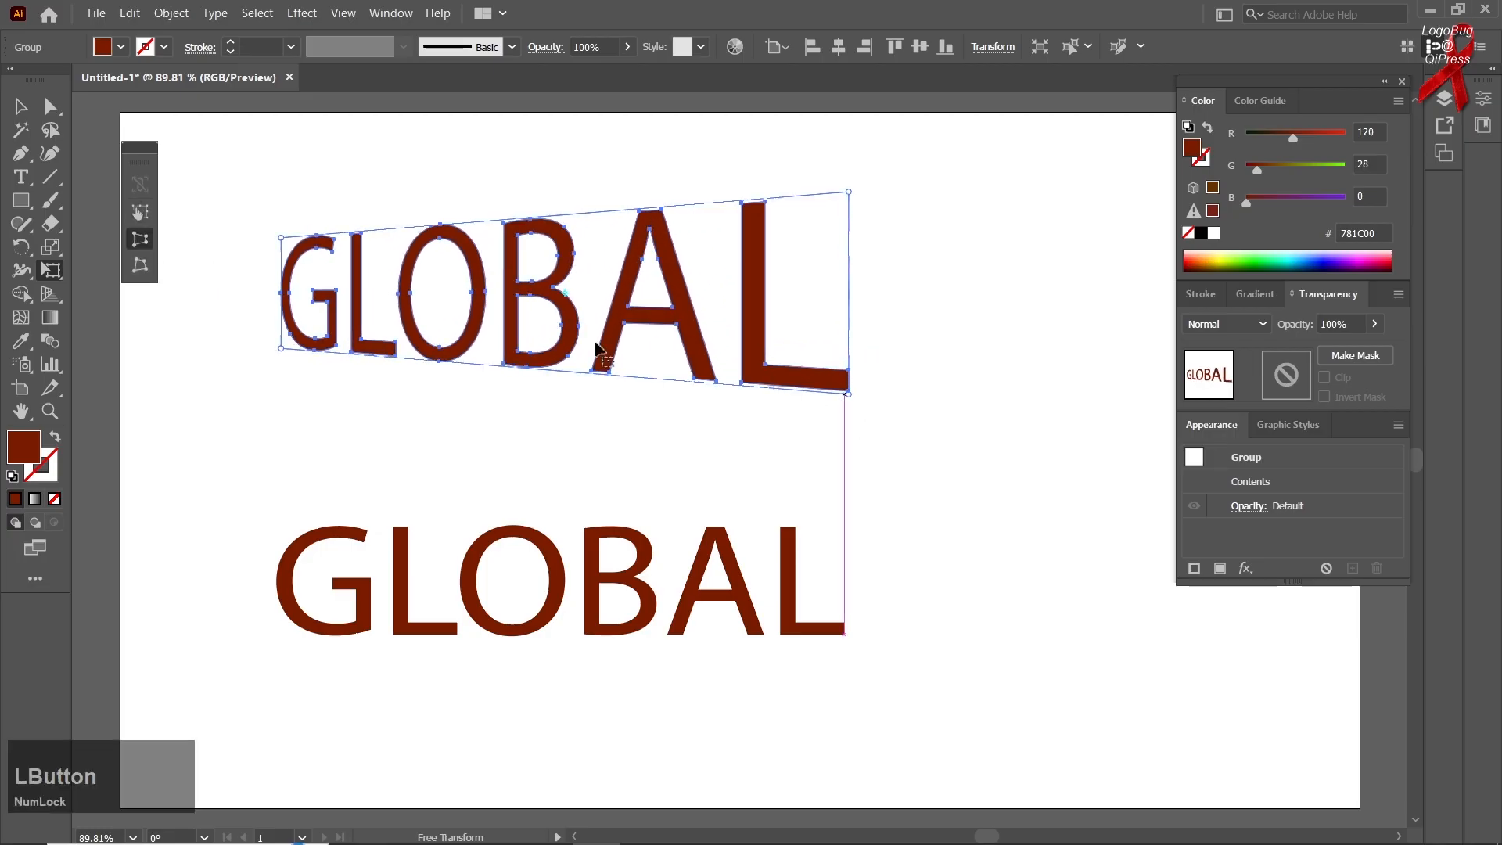
left_click_drag(280, 352, 280, 327)
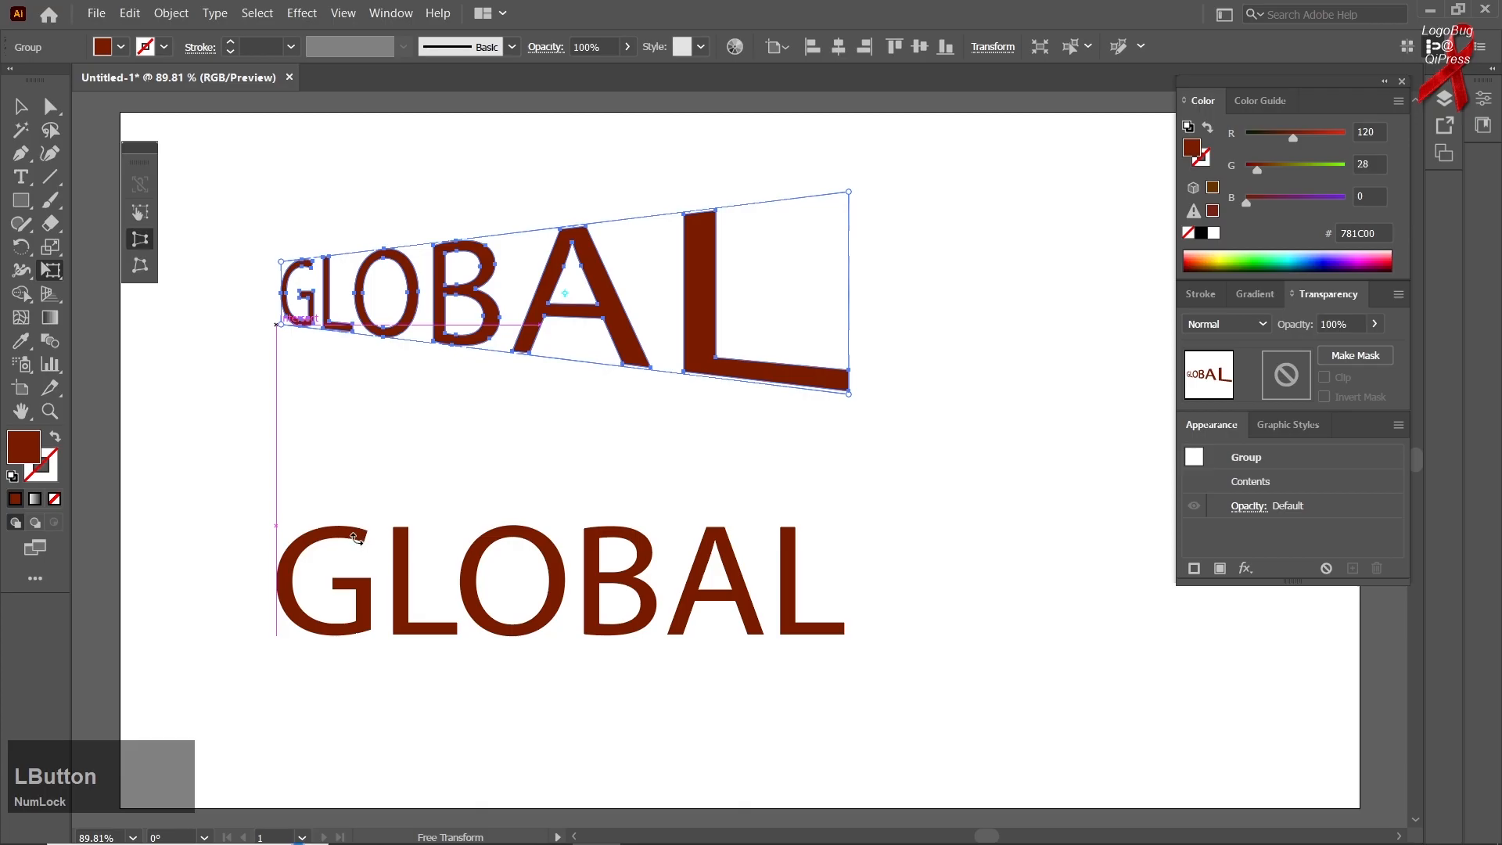
Perspective-distort the lower GLOBAL the opposite way, narrowing its right end and spreading its left end taller
left_click(363, 545)
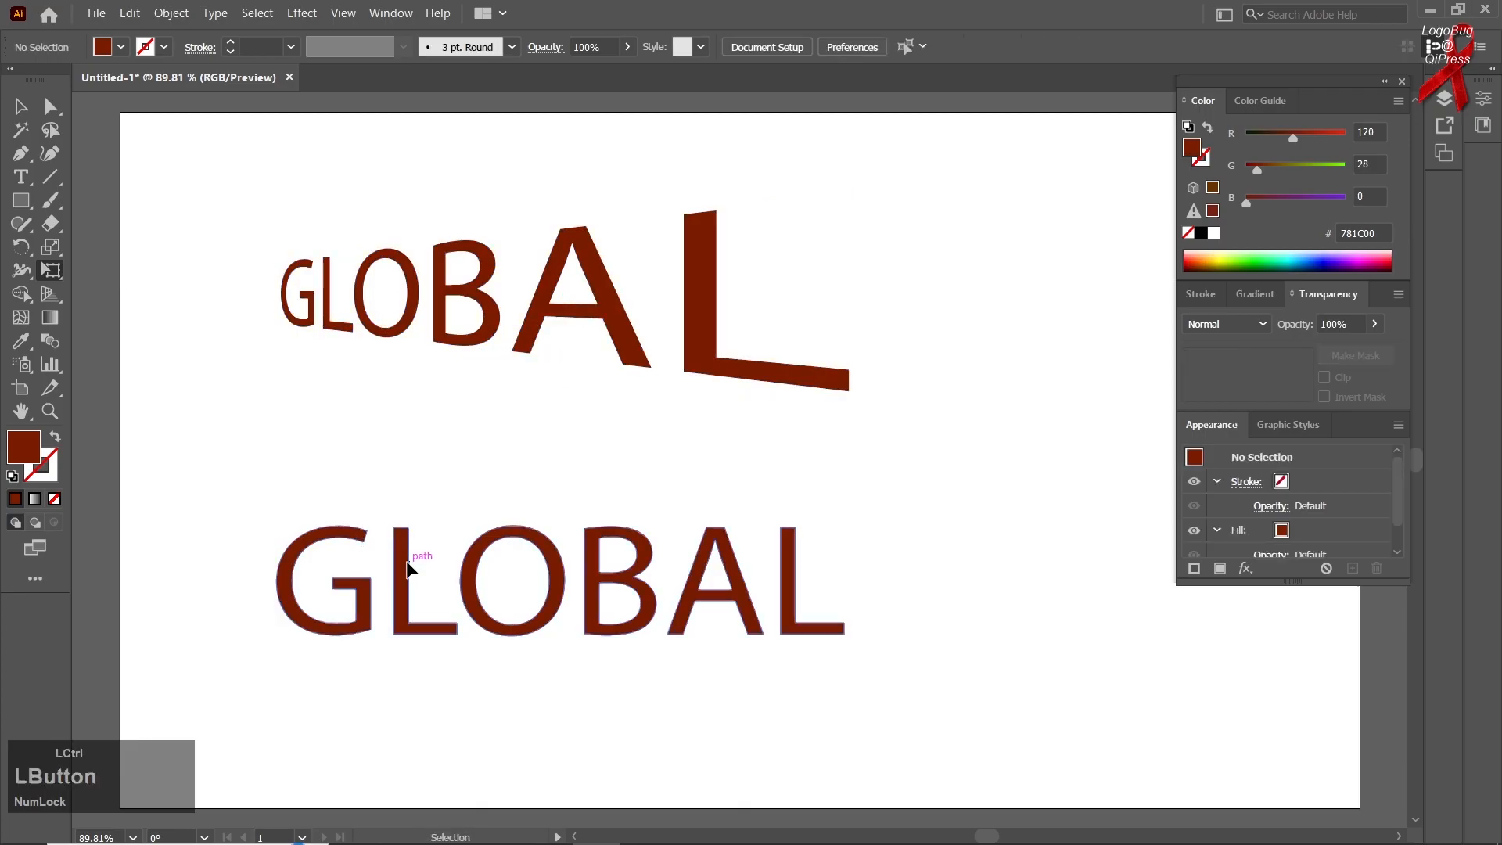
left_click(606, 608)
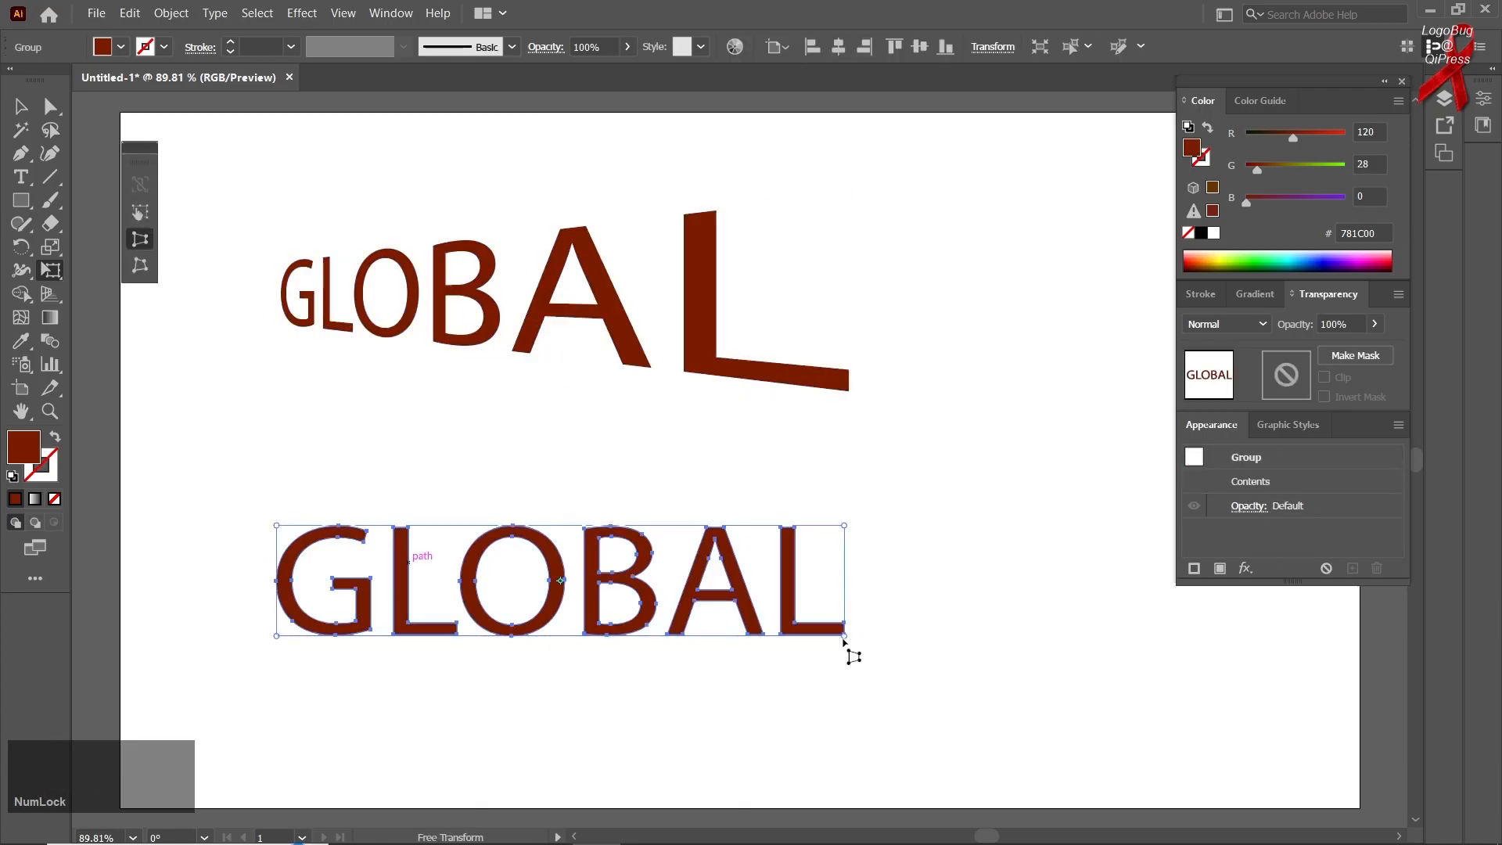
left_click_drag(845, 638, 845, 599)
left_click_drag(278, 532, 278, 487)
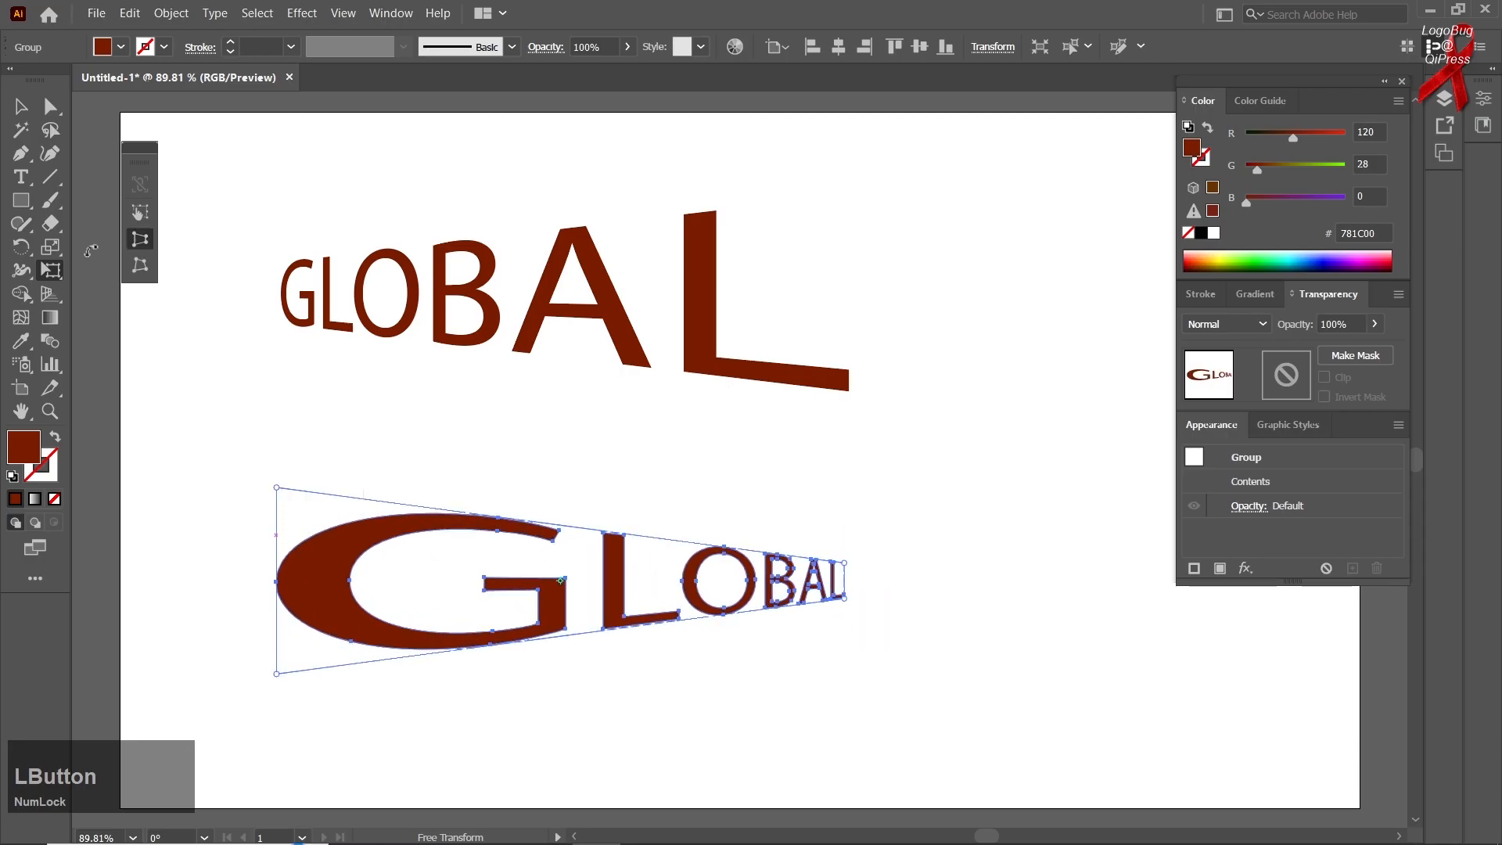
Move the lower GLOBAL up close beneath the upper one, and shift the upper one slightly down
left_click(21, 107)
left_click(208, 376)
left_click_drag(375, 510, 384, 460)
left_click_drag(386, 345, 374, 357)
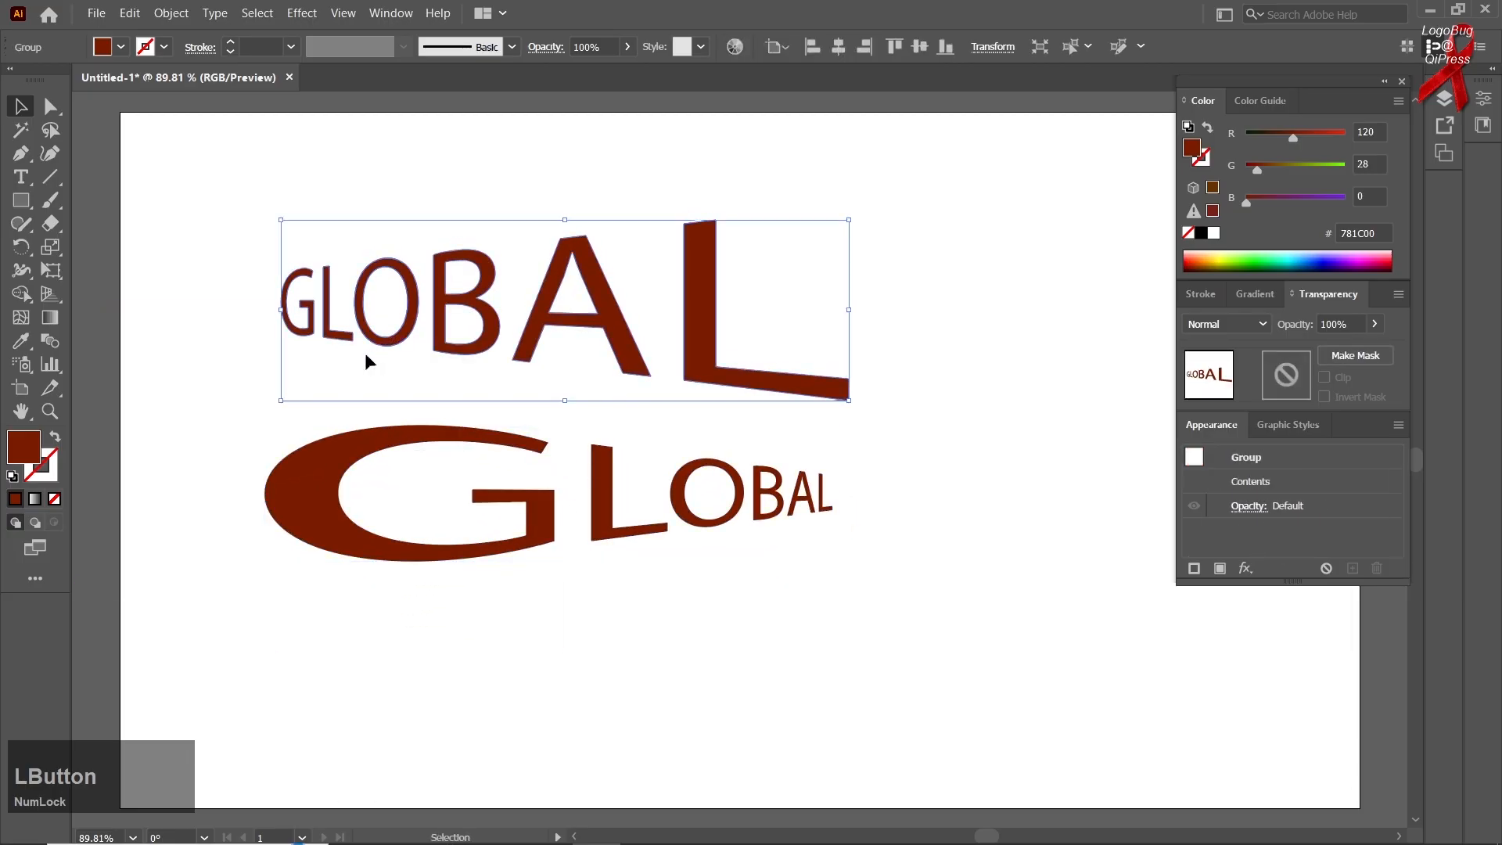
Select both distorted GLOBAL words together and delete them from the artboard
left_click(197, 388)
left_click_drag(216, 205, 532, 823)
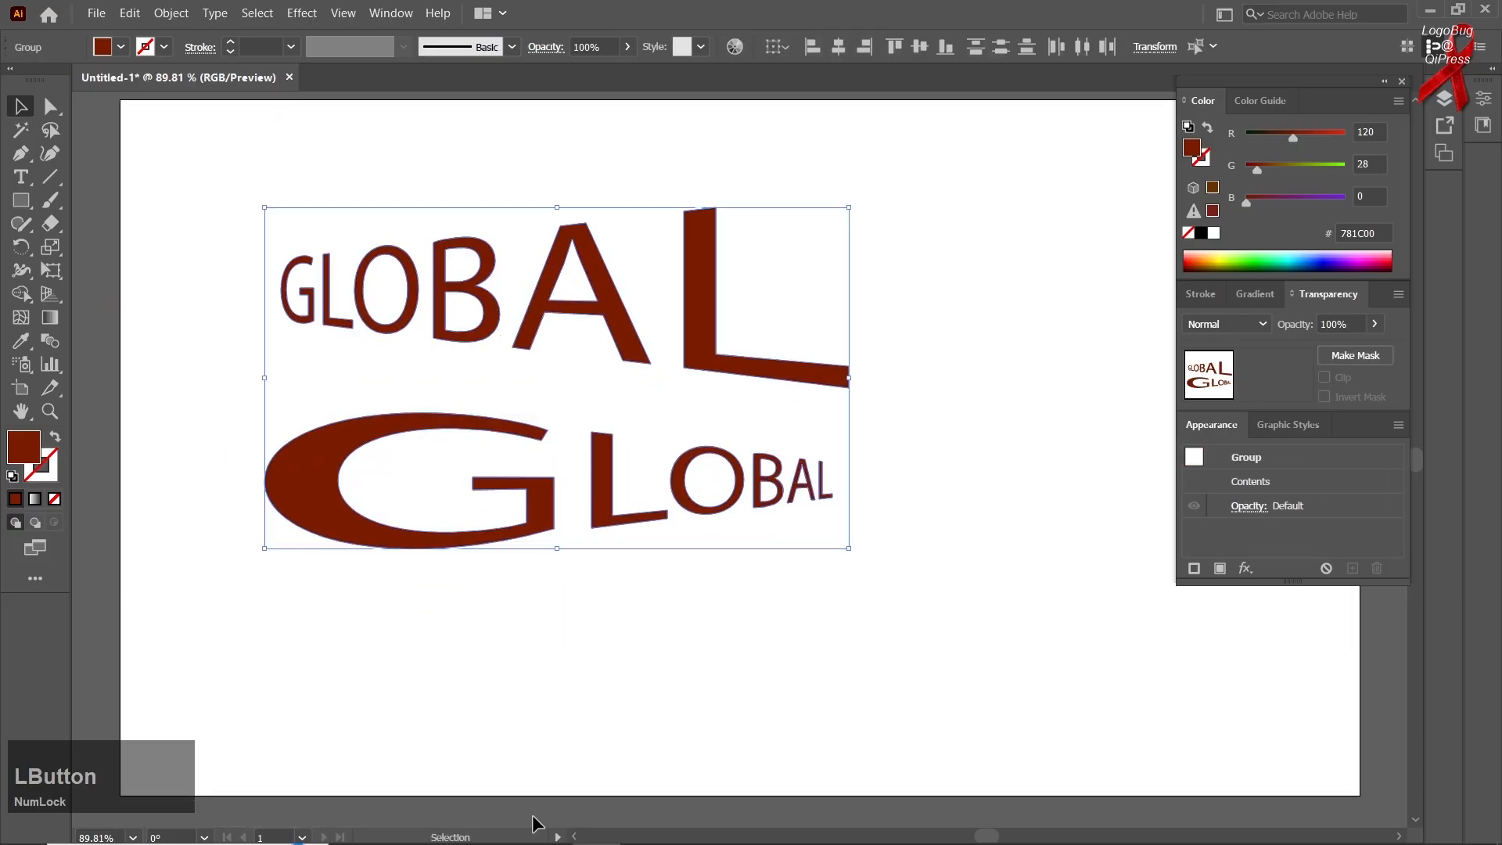
key("Delete")
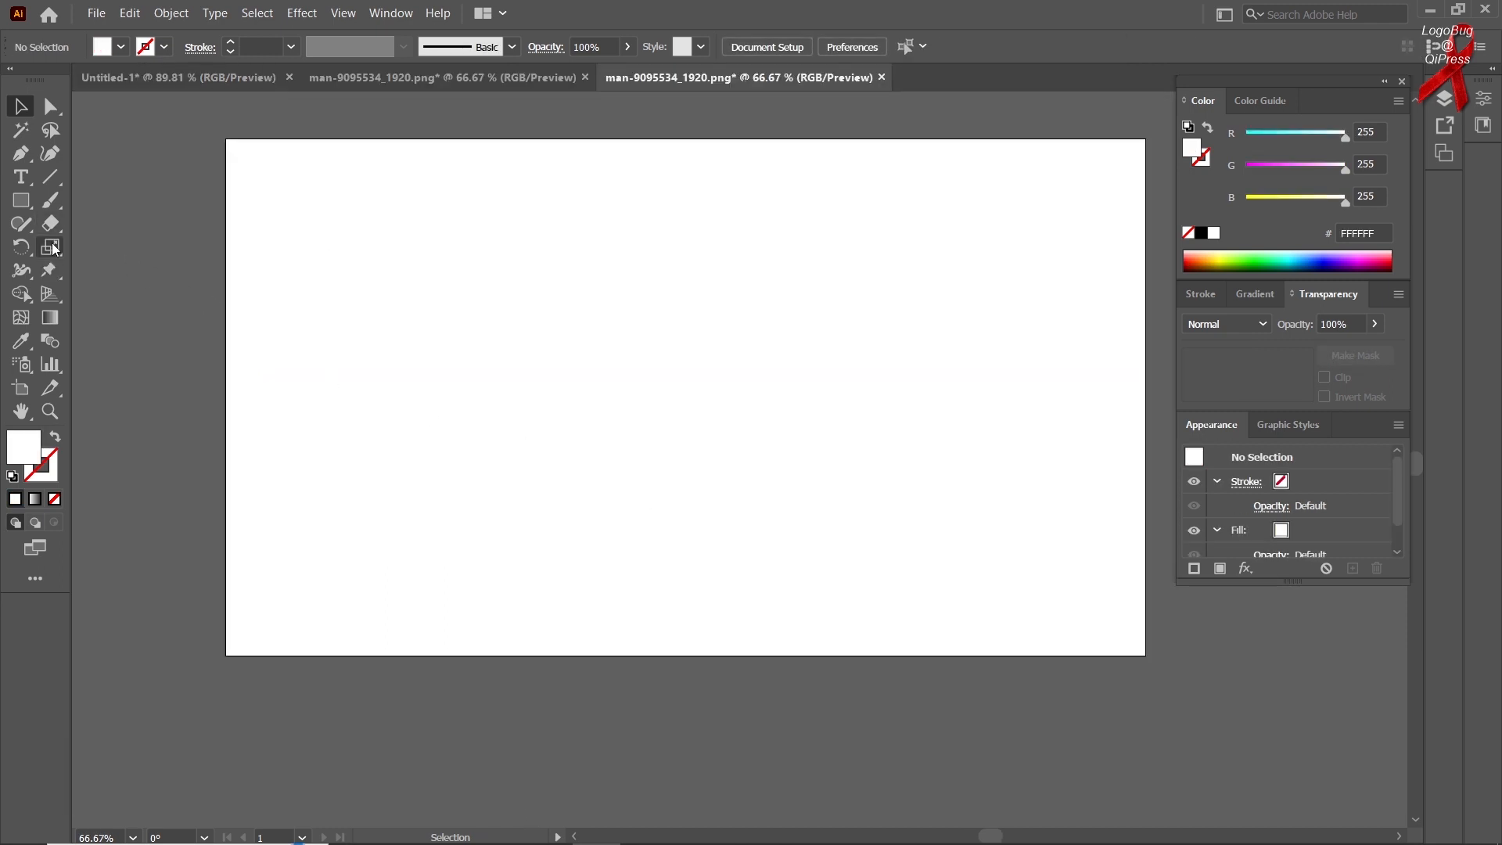
Activate the Free Transform tool in the empty man-9095534_1920.png document
right_click(50, 270)
left_click(96, 266)
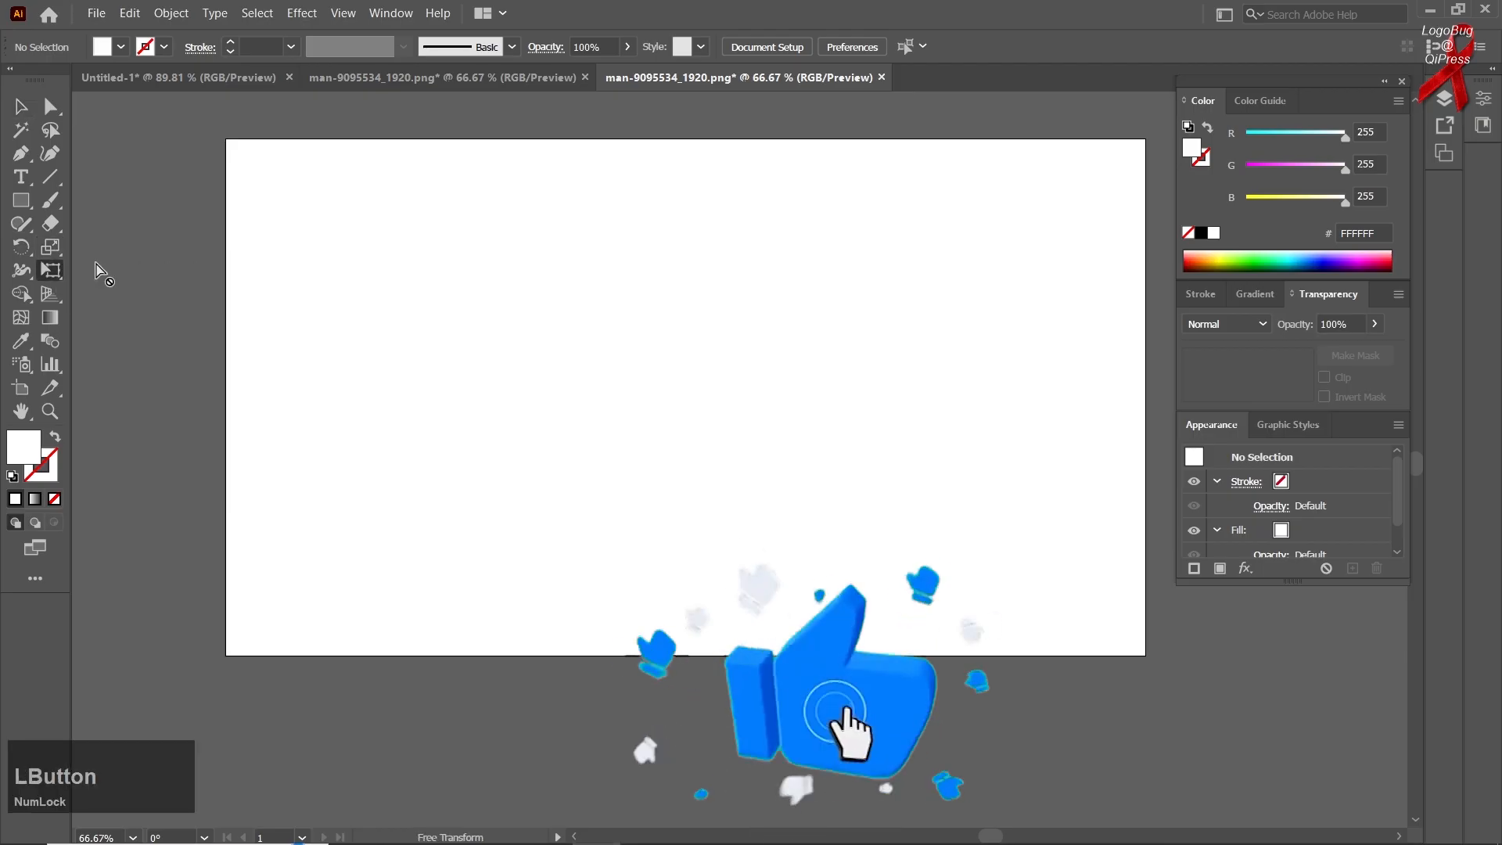